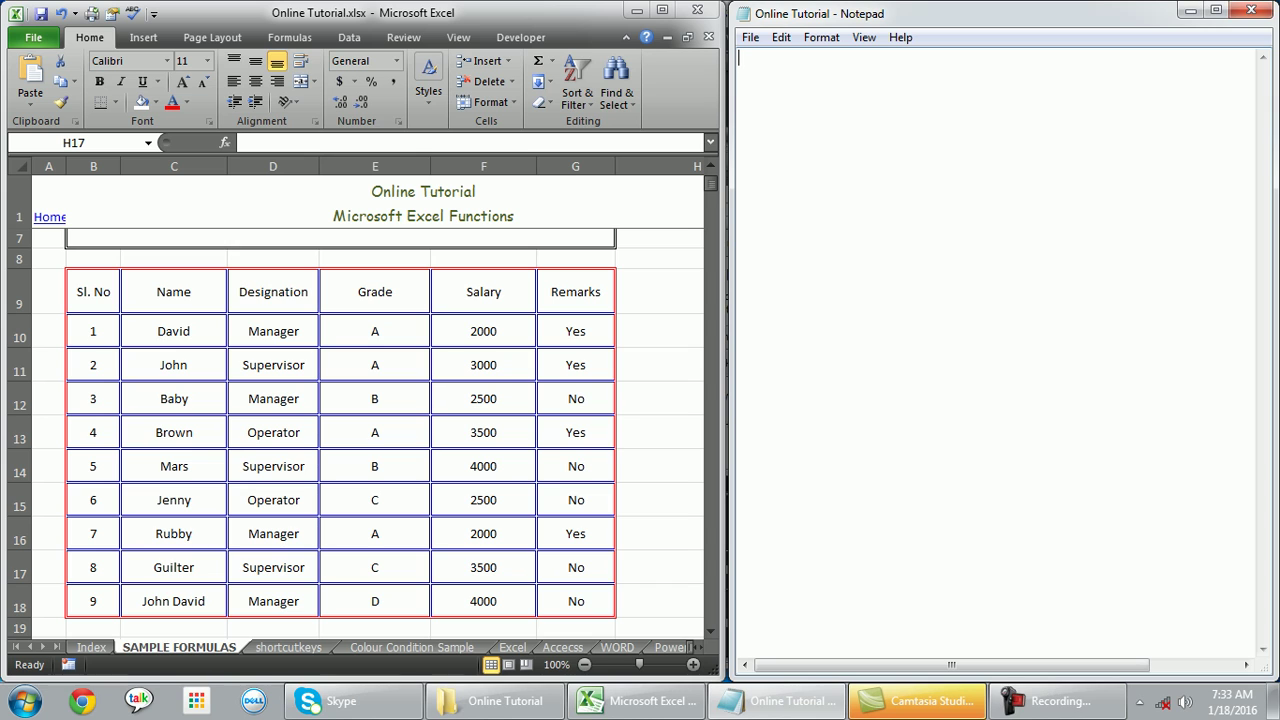
Step: Type the greeting 'Dear Friends' and the line 'let me show you how to change' in Notepad
type("d")
key("BackSpace")
type("Dear Friends")
key("Return")
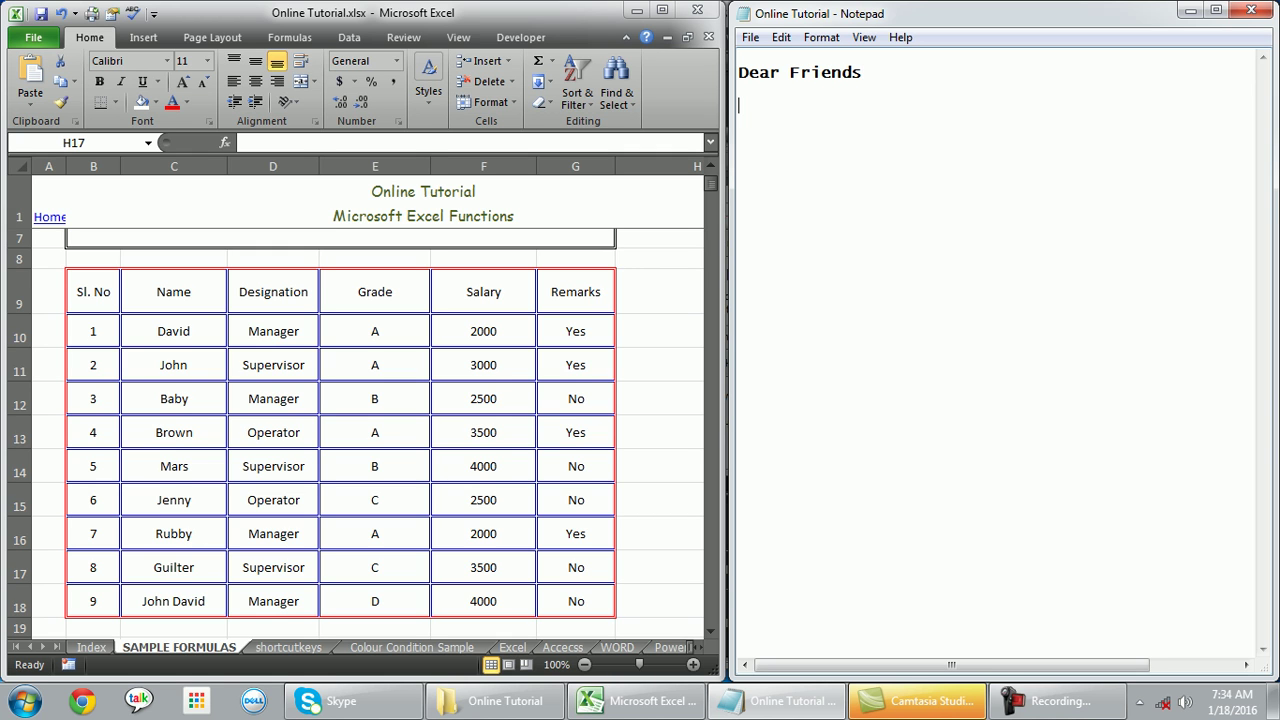
type("let me show you how to change")
key("Return")
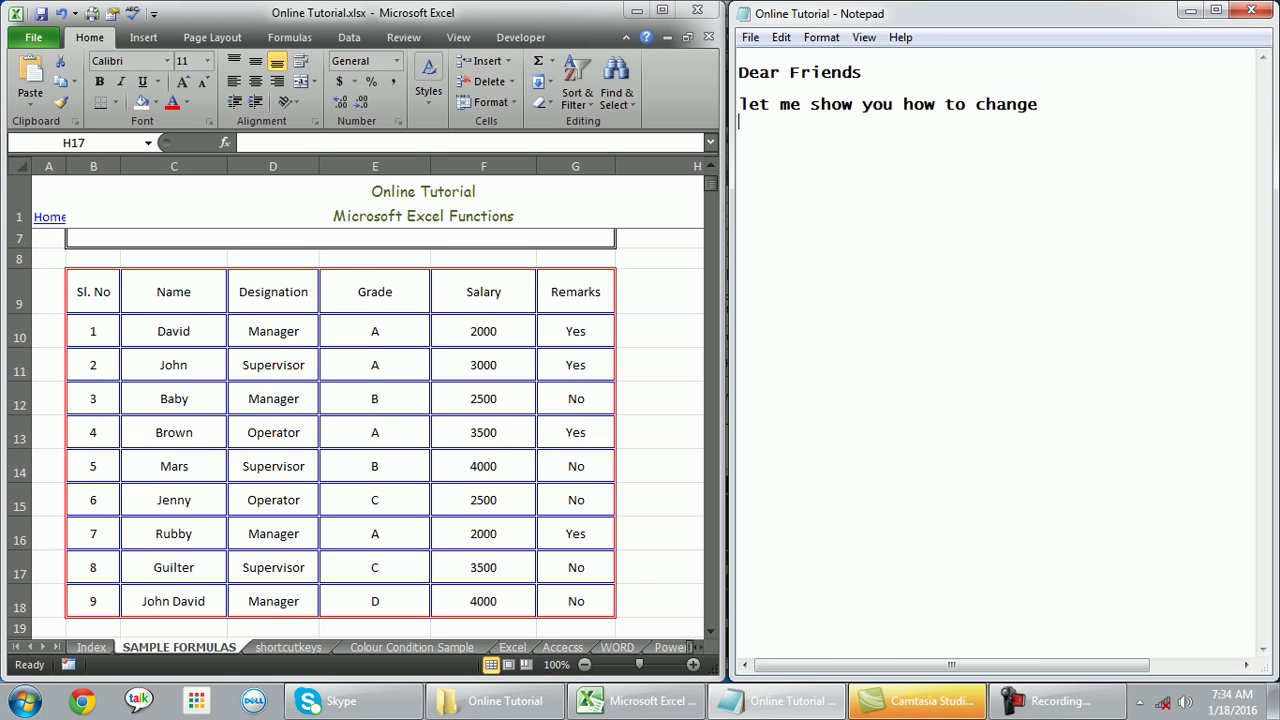
Step: Paste the heading 'MICROSOFT EXCEL HOW TO APPLY TEXT ORIENTATION' and remove its '15.' prefix
type("15. MICROSOFT EXCEL HOW TO APPLY TEXT ORIENTATION")
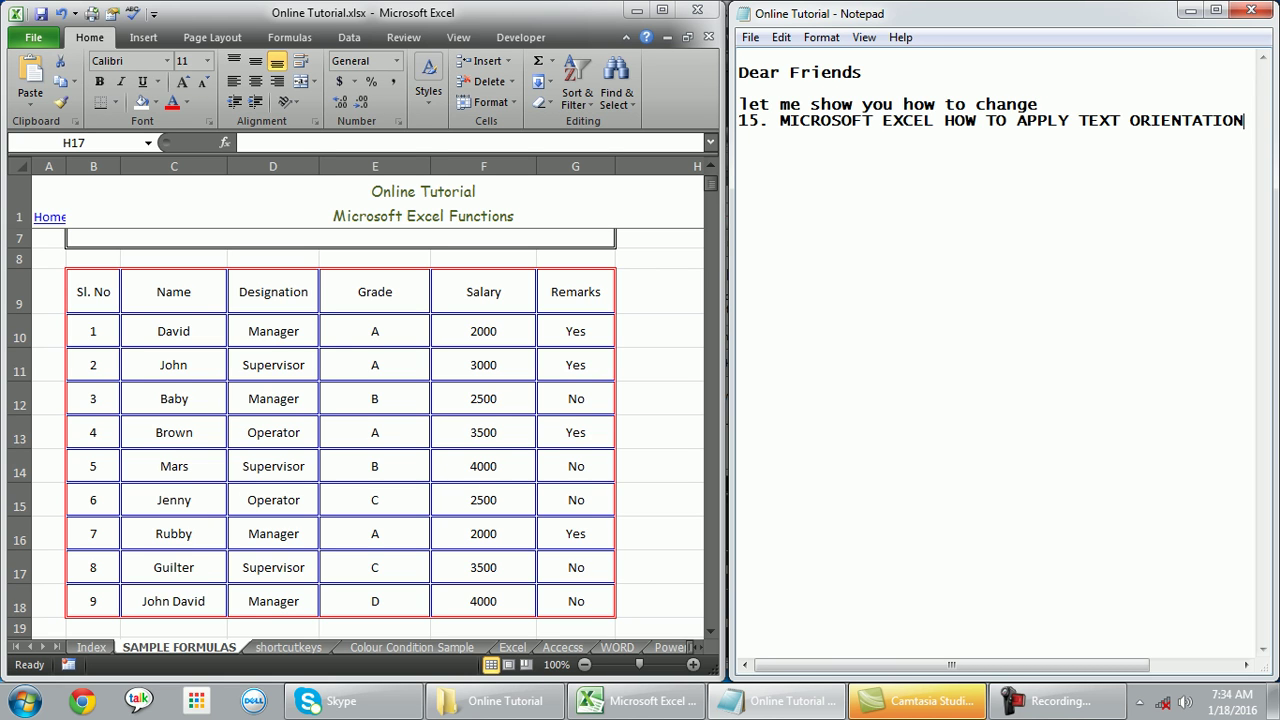
left_click(779, 120)
left_click_drag(779, 120, 738, 120)
key("Delete")
key("Return")
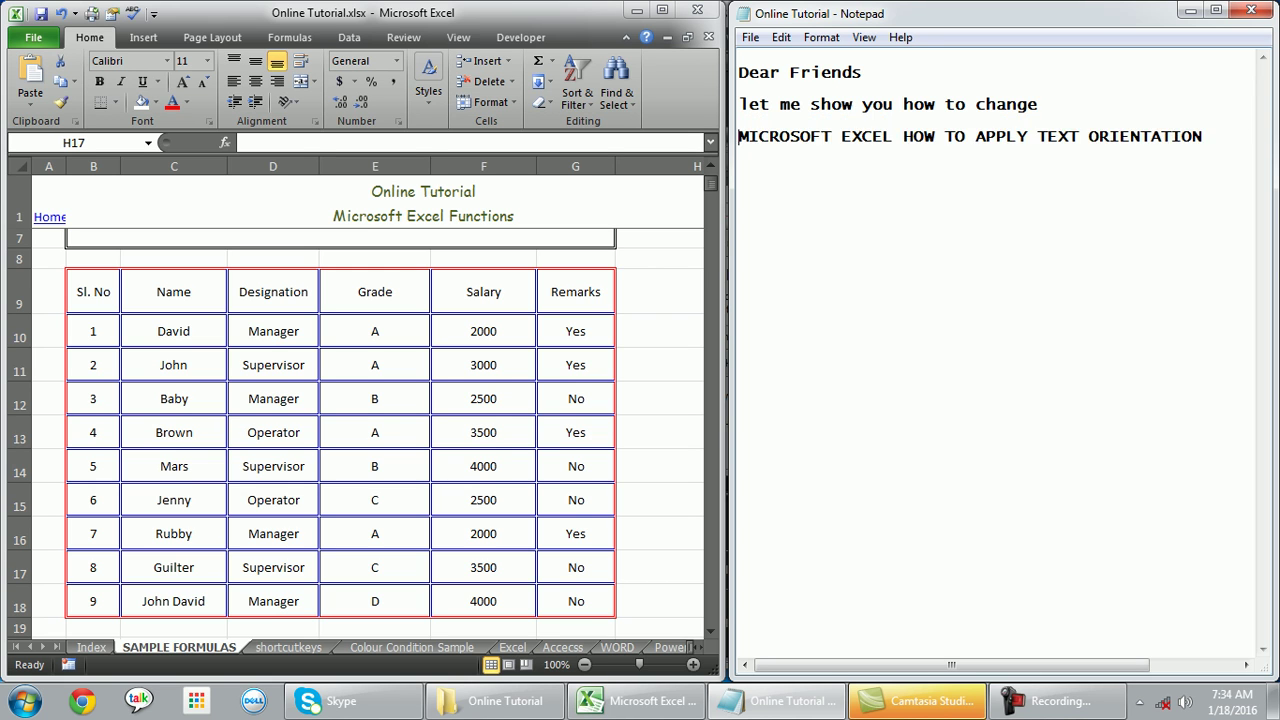
Step: Select the top rows of the Excel employee table, then add a new line below the Notepad heading
key("alt+Tab")
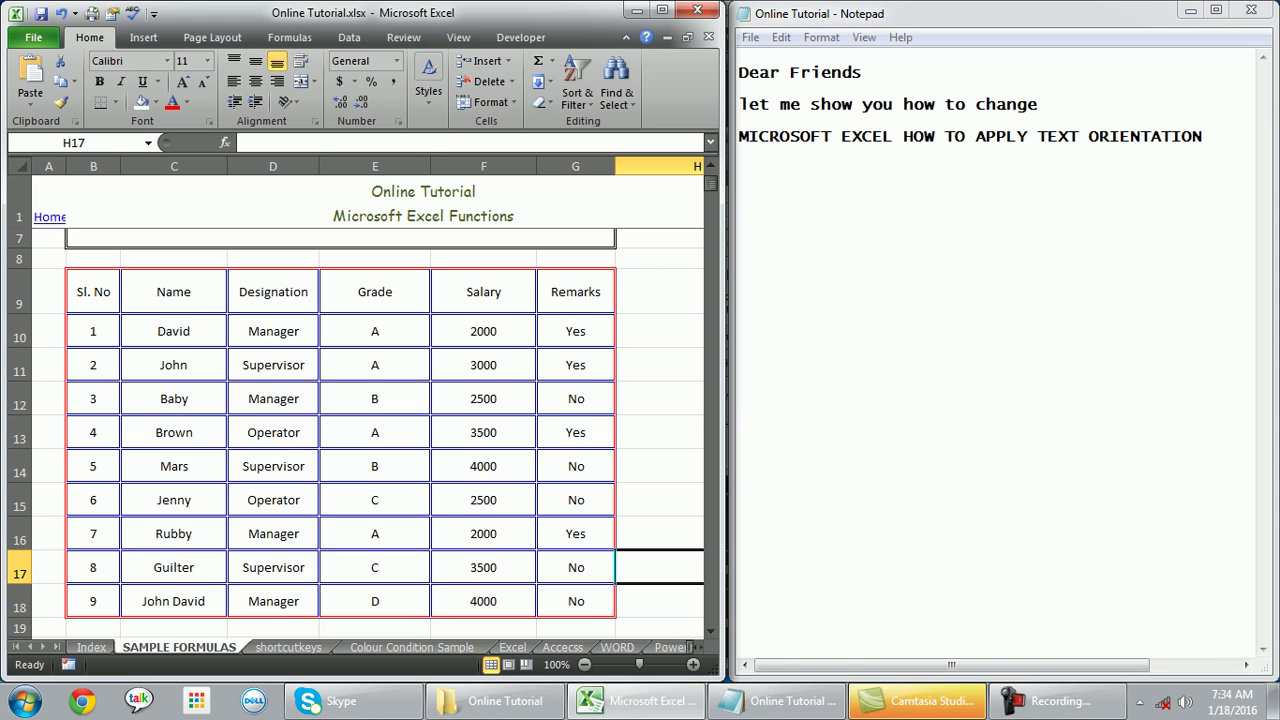
left_click_drag(93, 291, 575, 398)
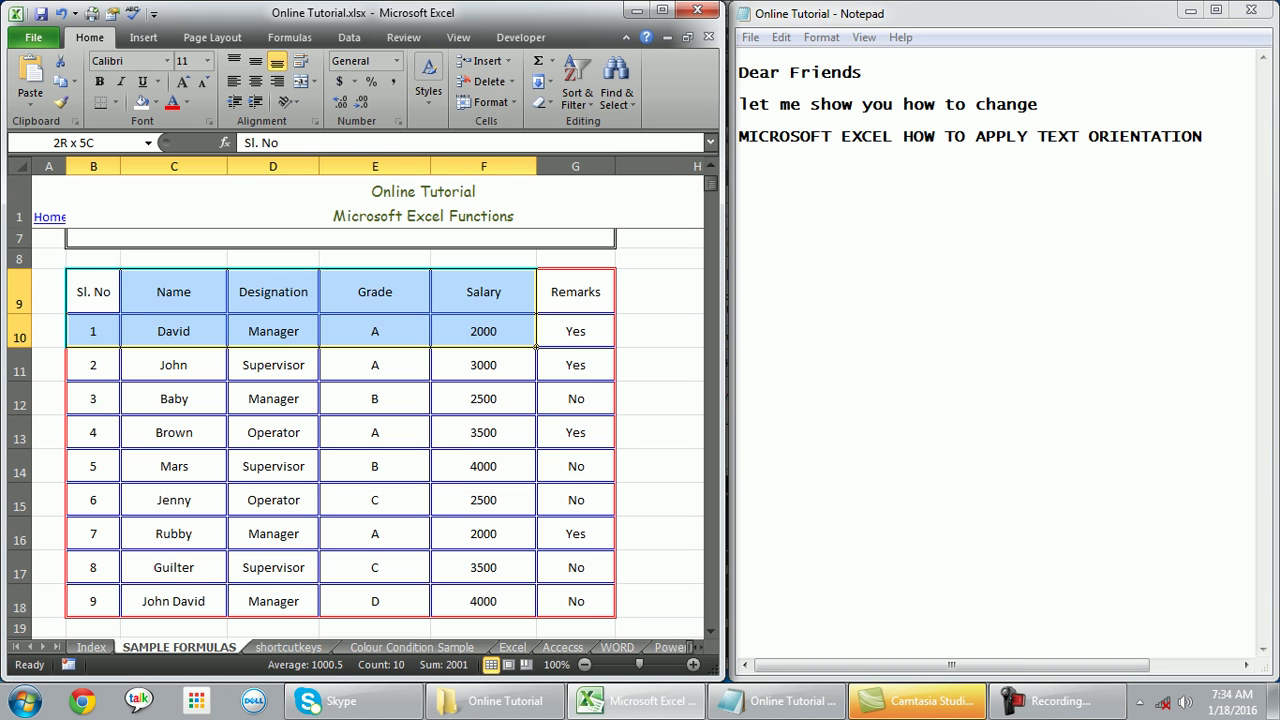
key("alt+Tab")
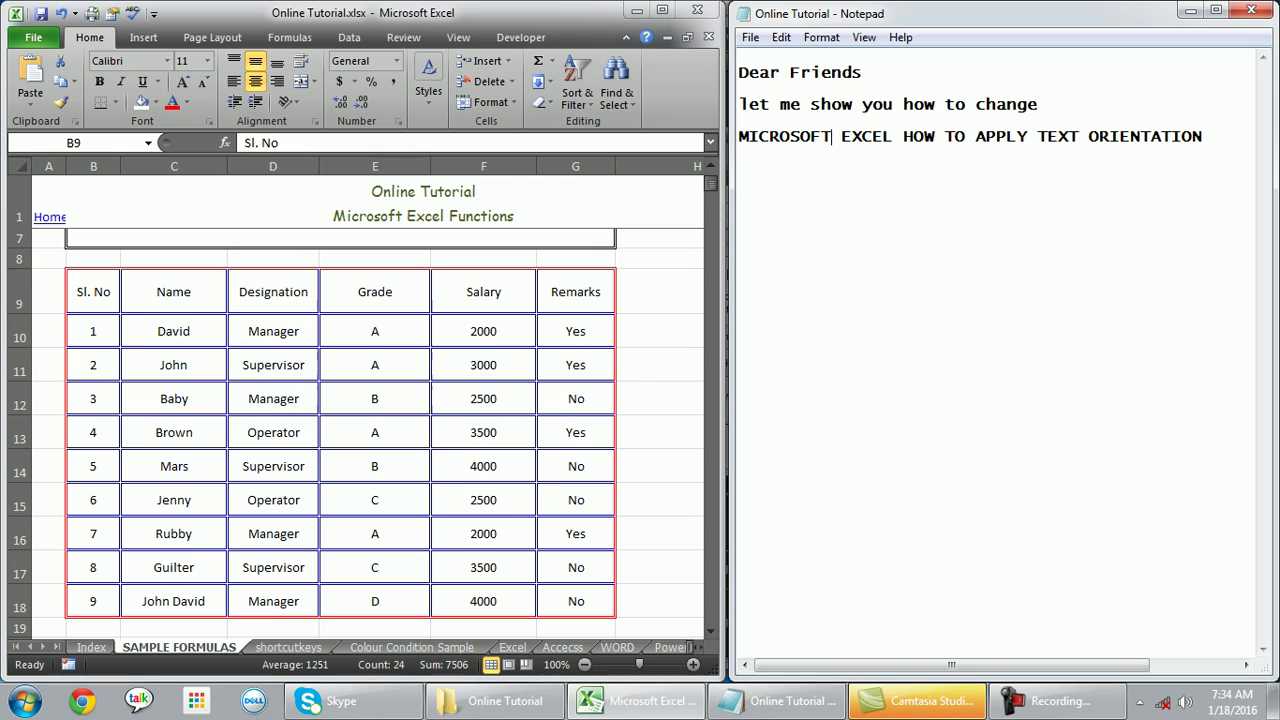
left_click(1202, 136)
key("Return")
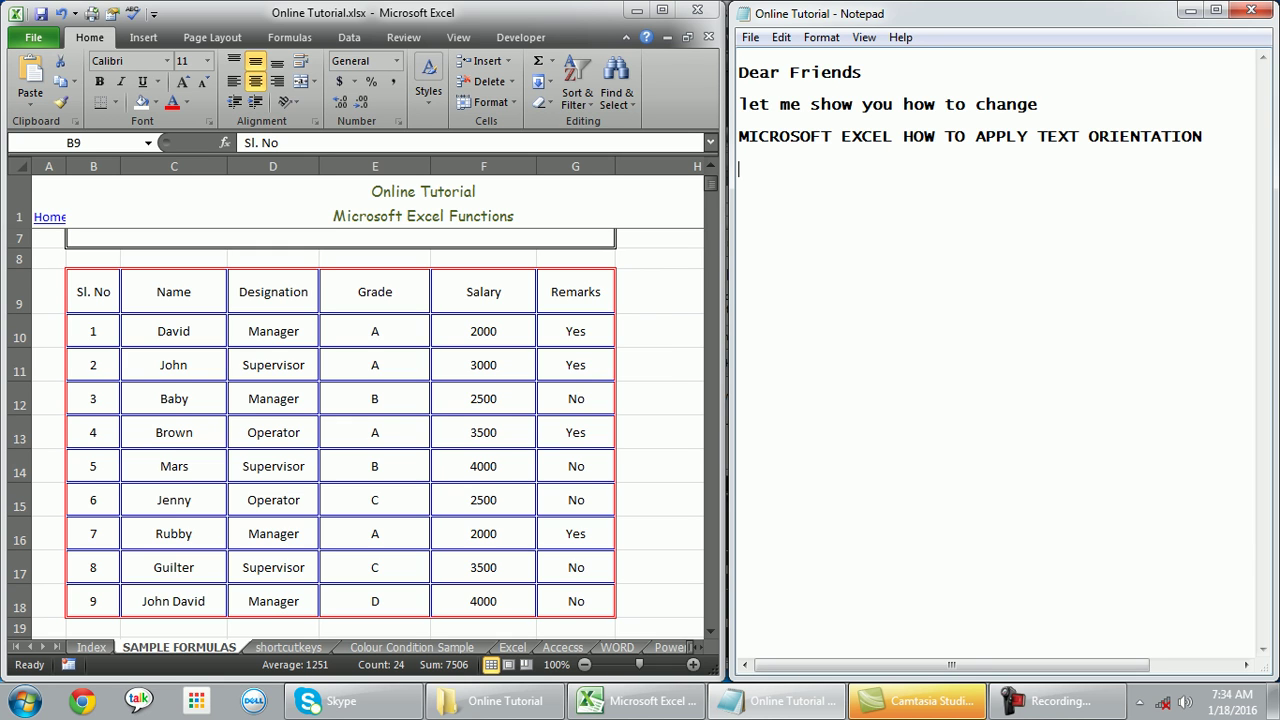
Step: Write 'select the data right click and click on' and 'text orientation the change' as two note lines
type("select the data ")
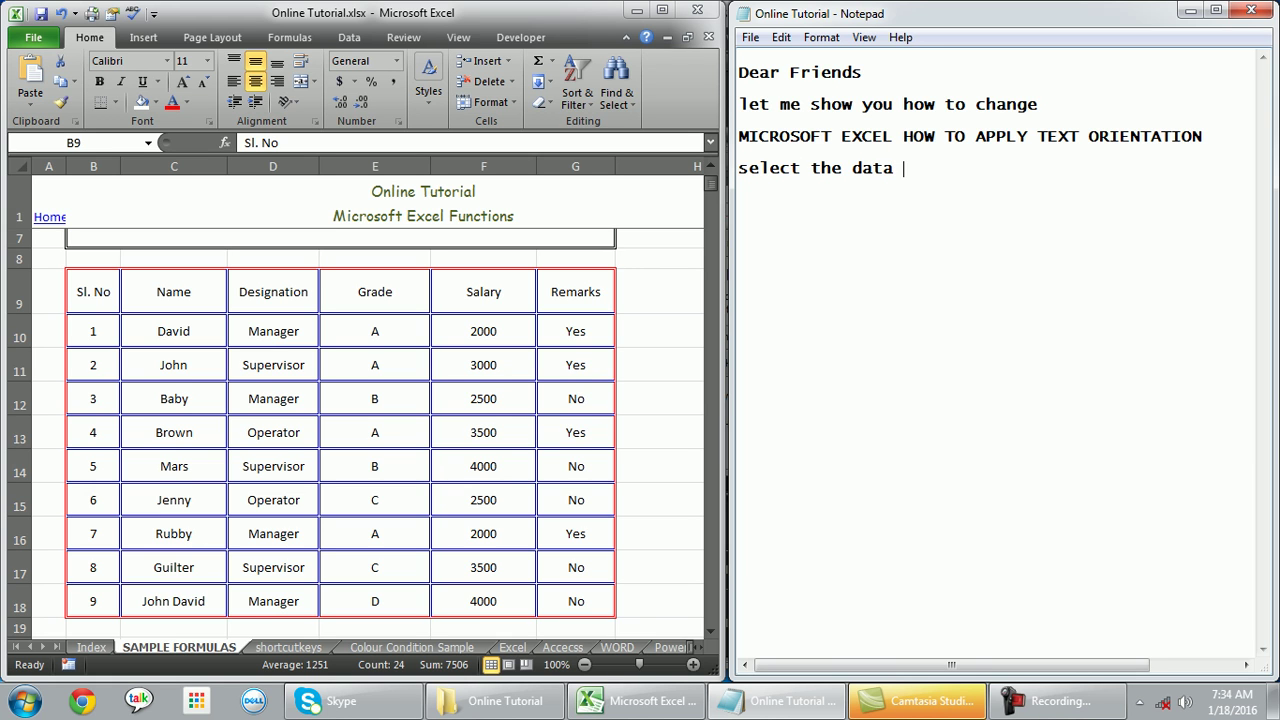
type("right click ")
type("and ")
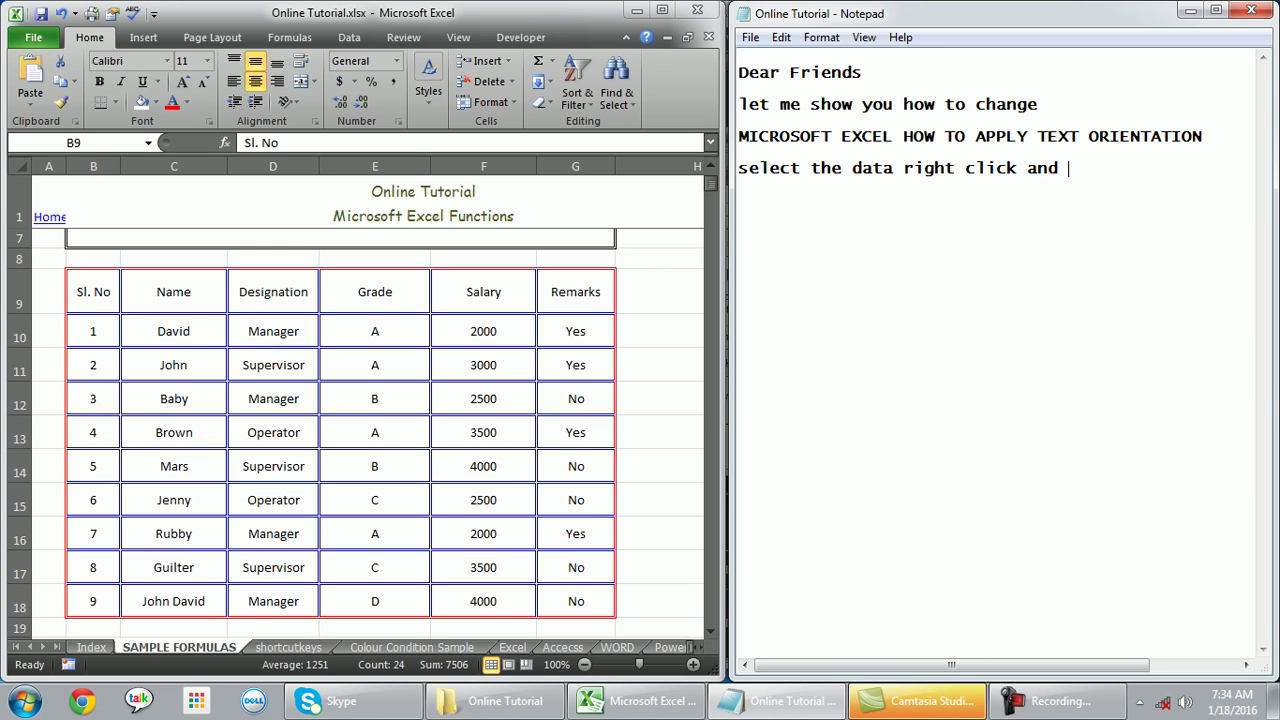
type("click on")
key("Return")
type("text orientation ")
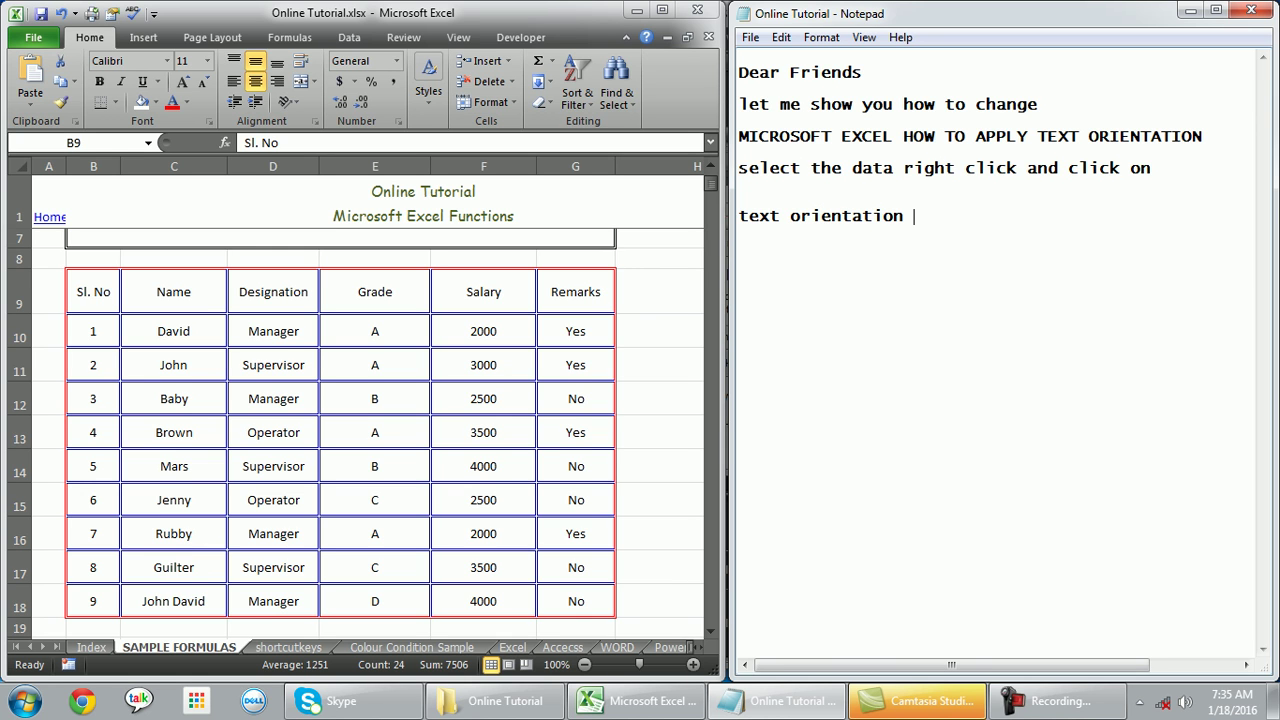
type("the ")
type("change")
key("alt+Tab")
mouse_move(93, 291)
left_mouse_down()
mouse_move(575, 291)
mouse_move(575, 601)
left_mouse_up()
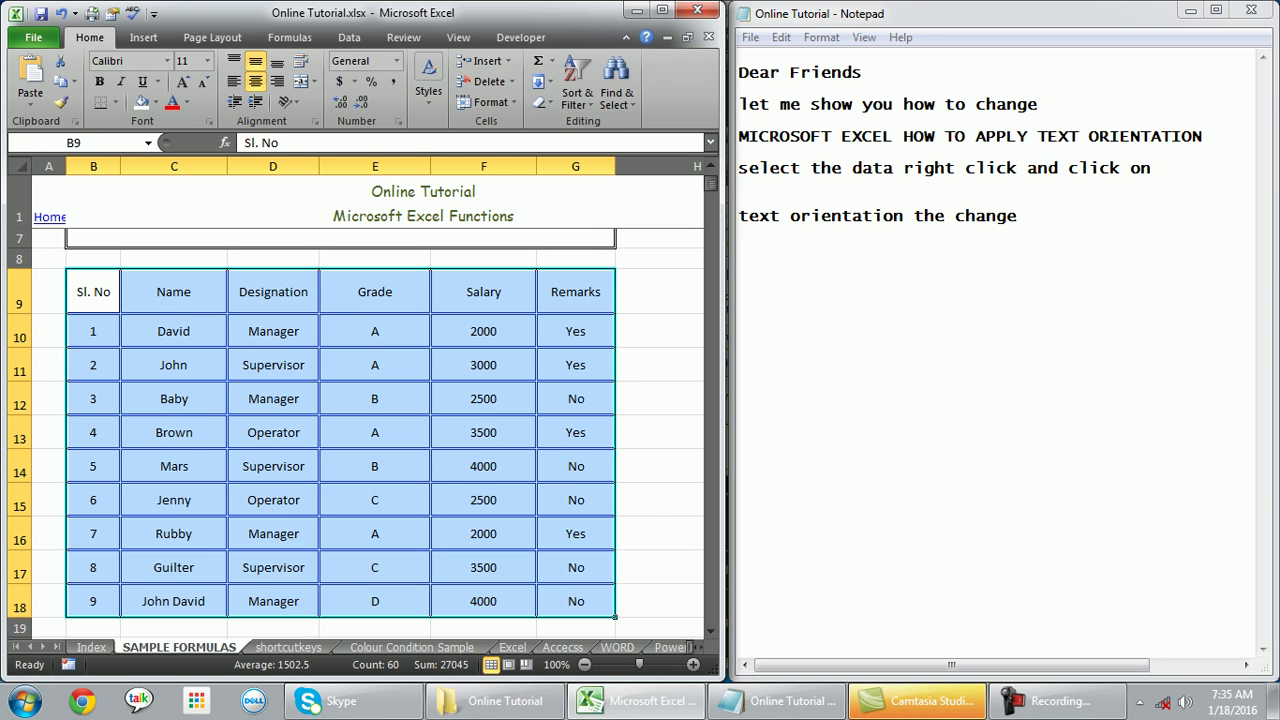
right_click(498, 455)
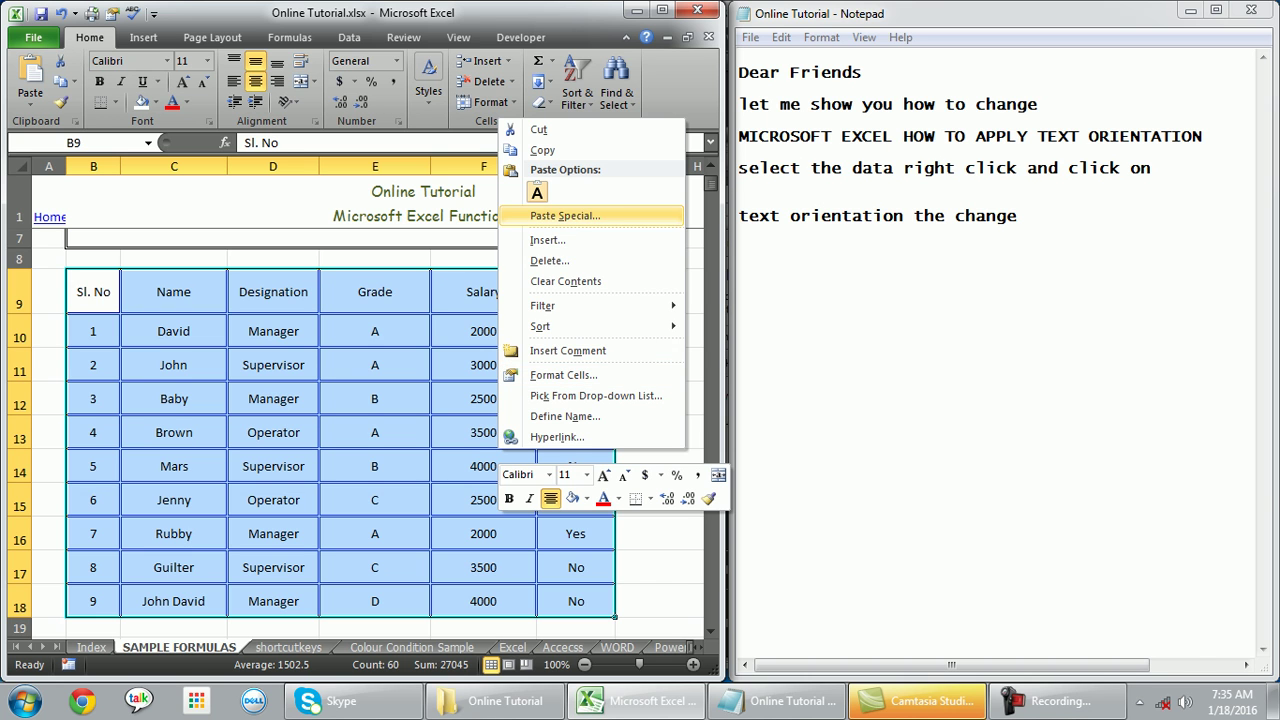
key("Escape")
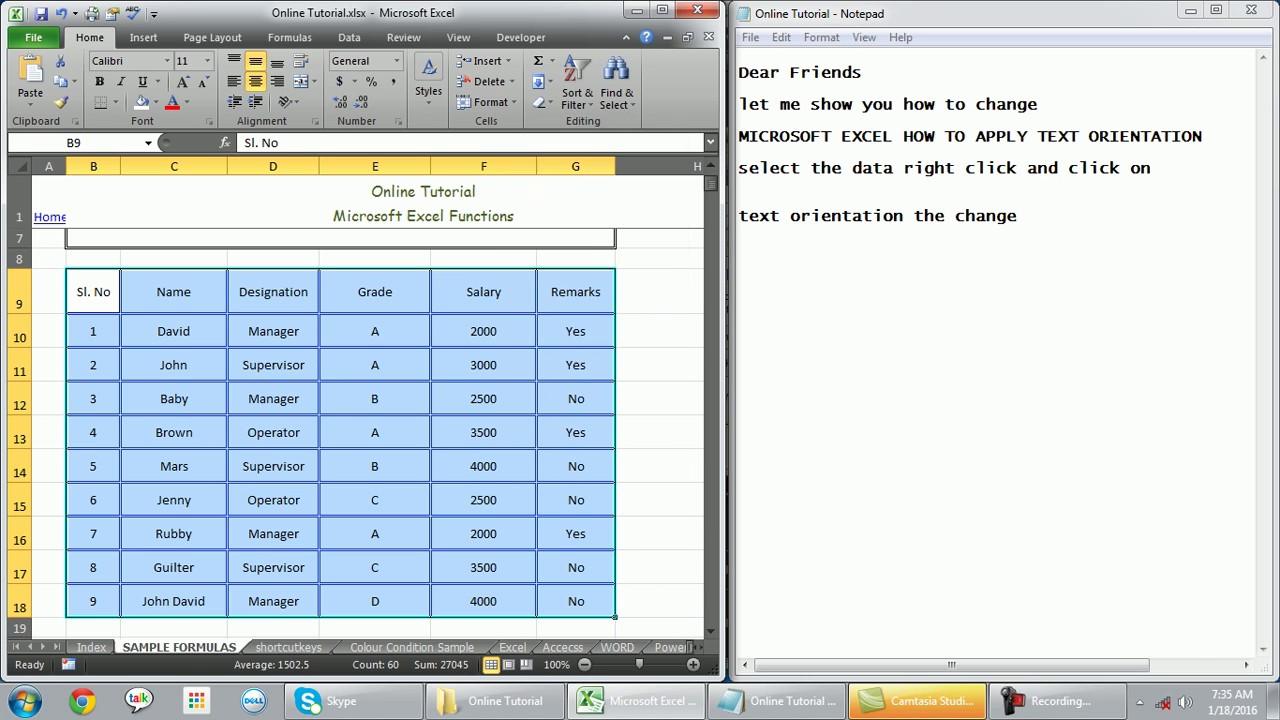
left_click_drag(93, 291, 375, 291)
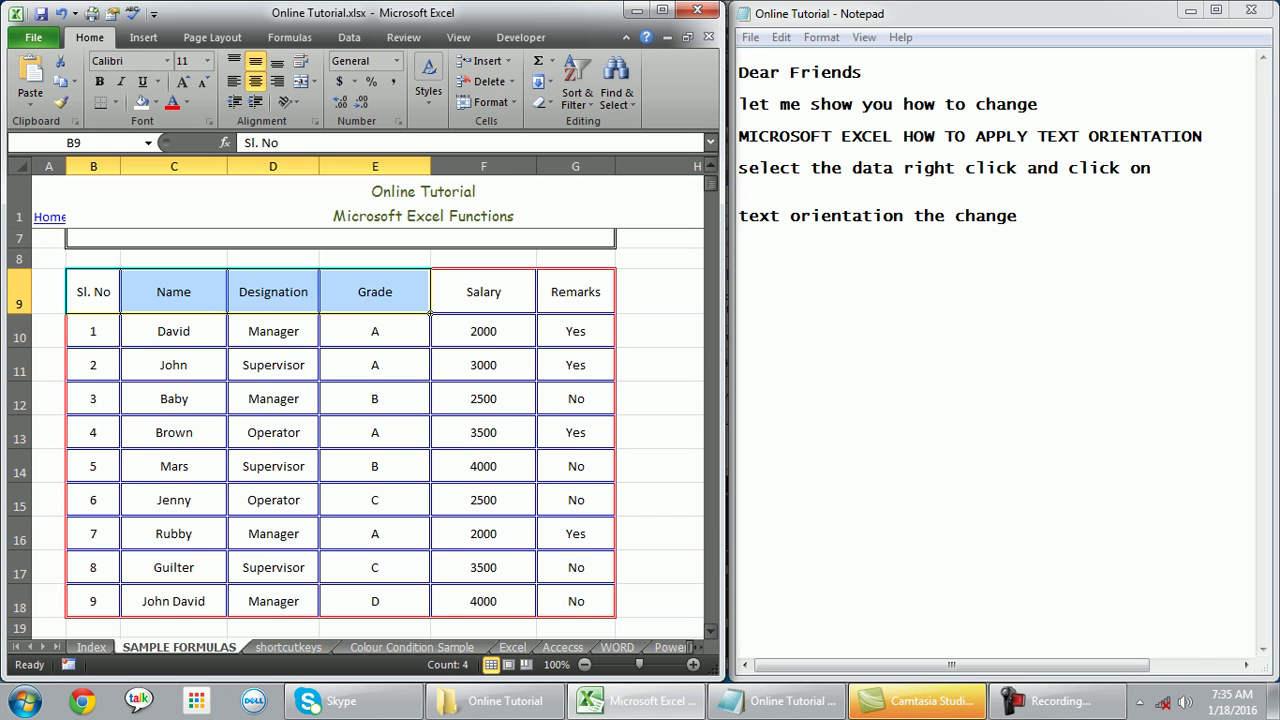
left_click(770, 215)
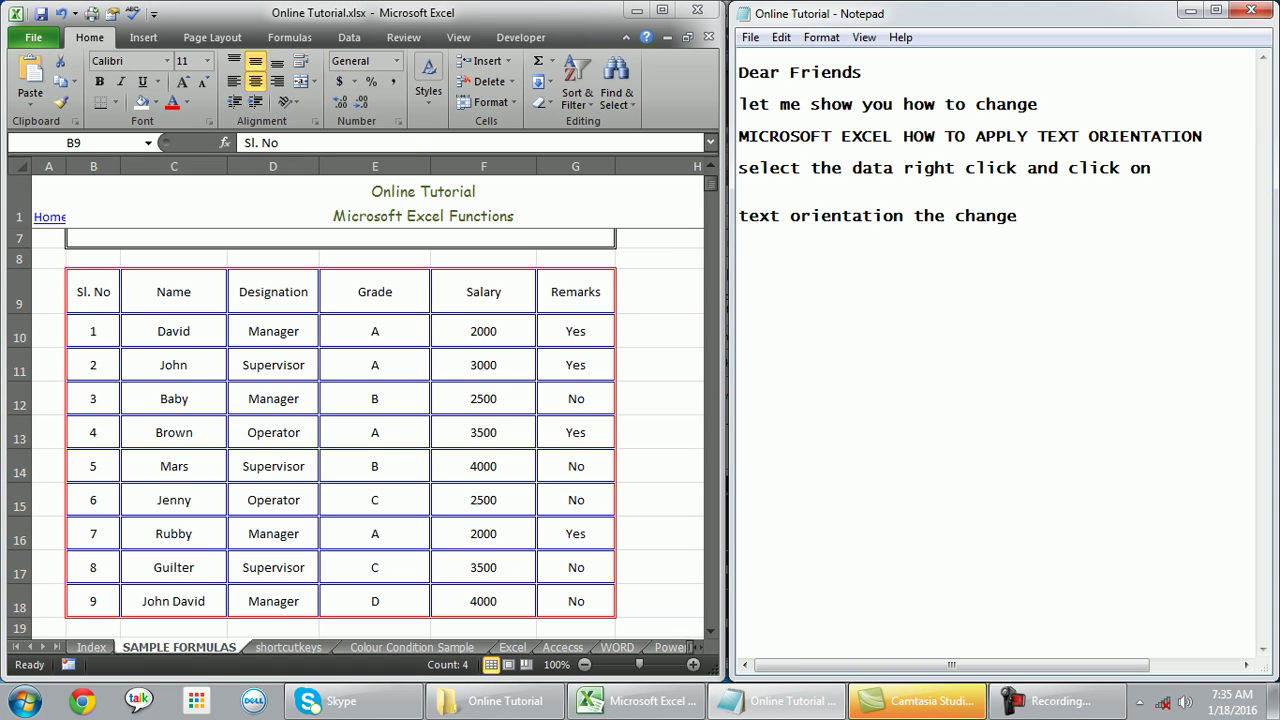
Step: Add the note line 'let me show you only on header row only' under the step lines
key("Return")
type("let ")
type("me show you only")
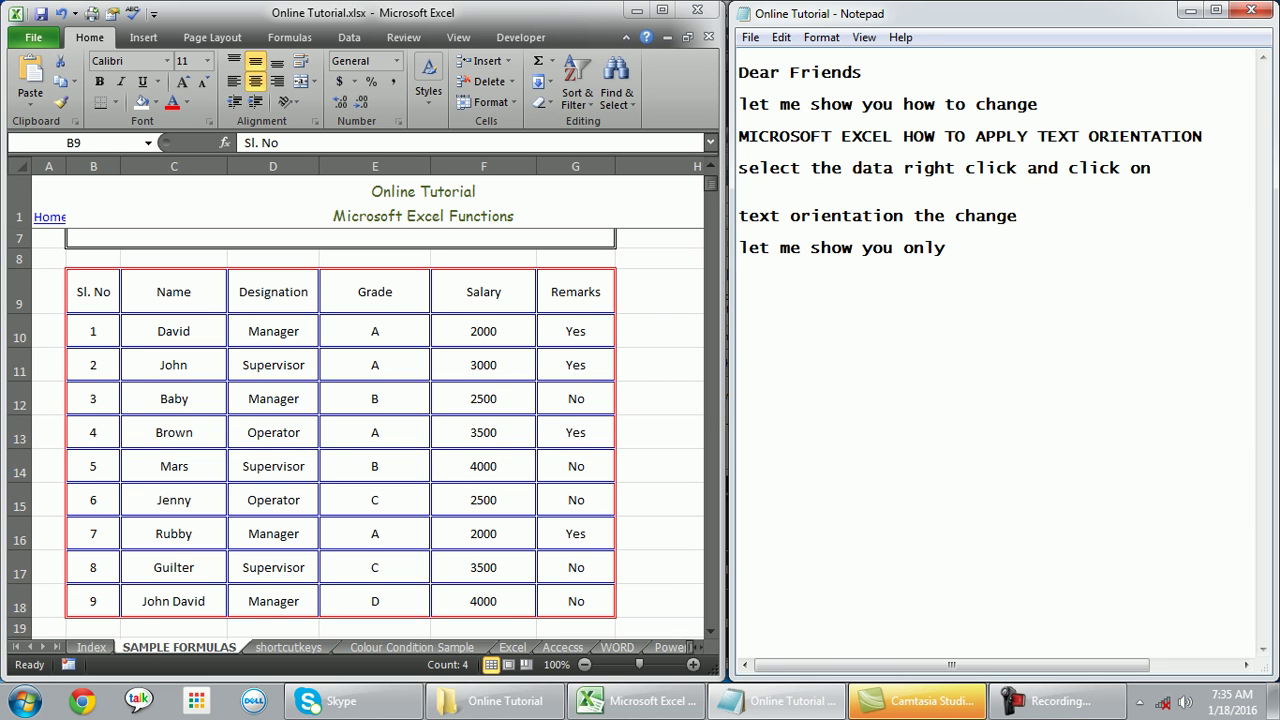
type(" on he")
type("ader row only")
key("Return")
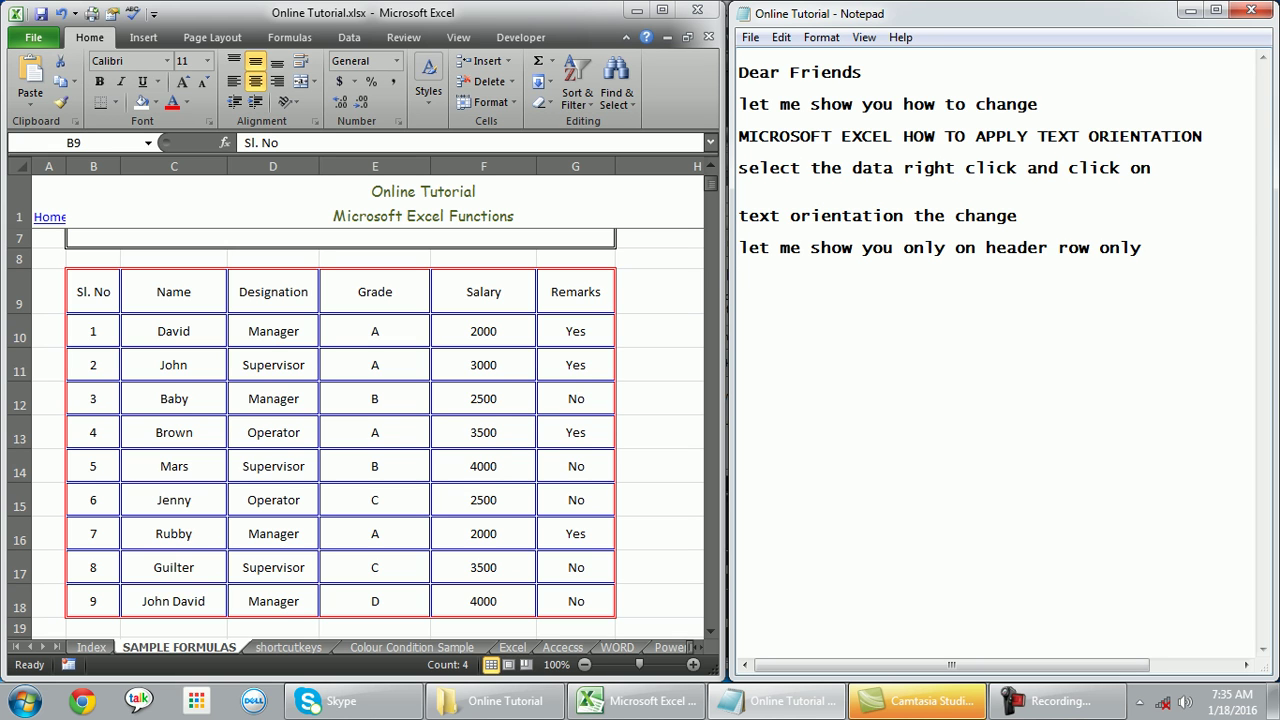
key("alt+Tab")
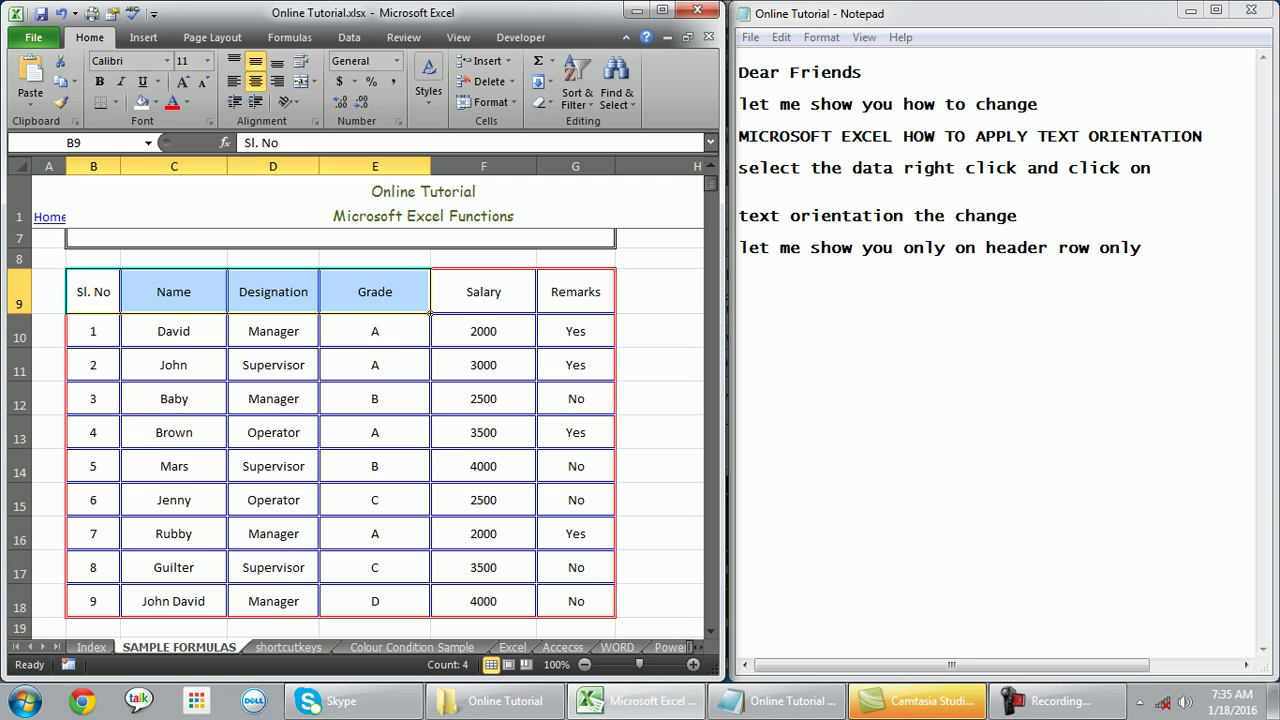
Step: Rotate the header cells B9:G9 to 90 degrees through Format Cells alignment
left_click(533, 342)
left_click_drag(93, 291, 575, 293)
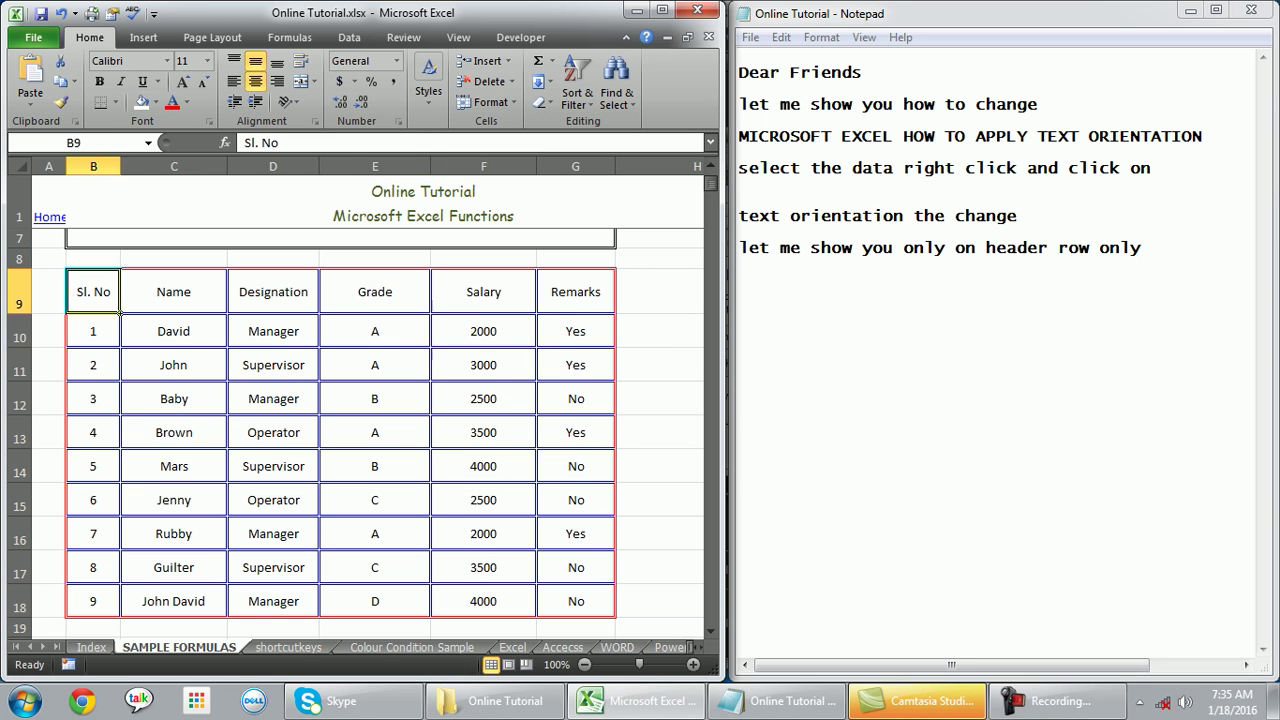
right_click(580, 297)
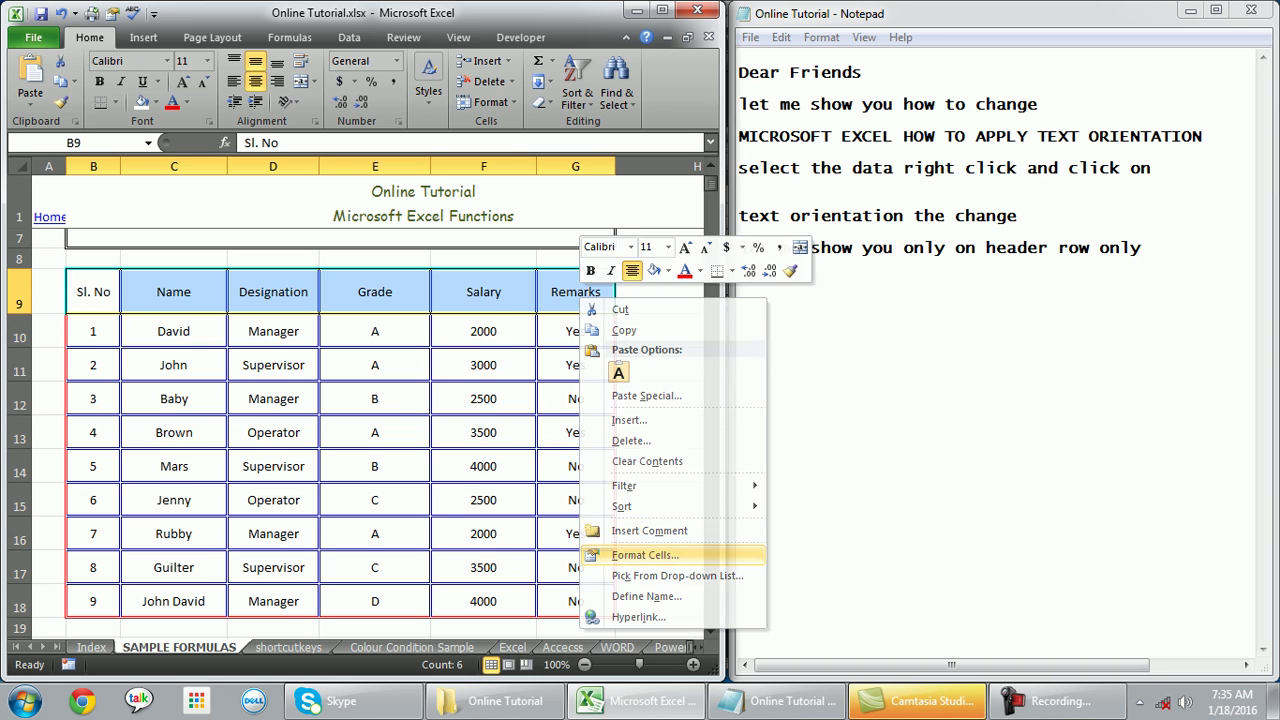
left_click(645, 555)
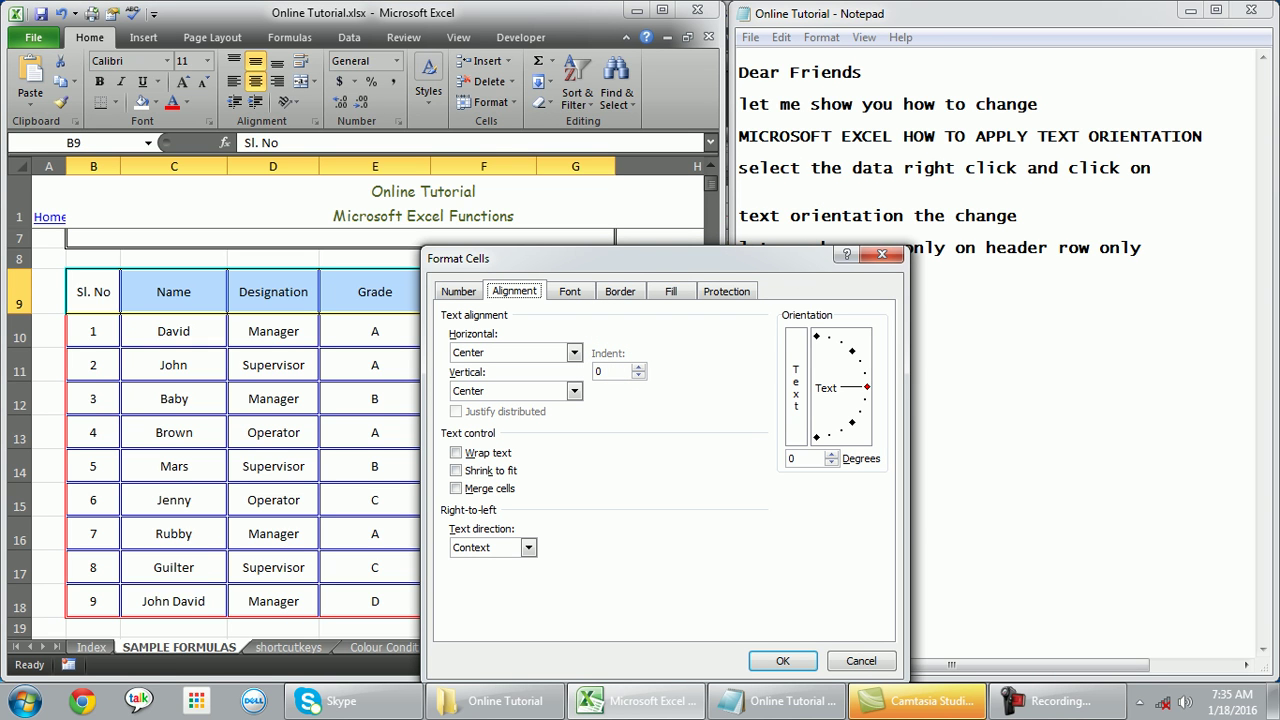
left_click(816, 336)
left_click(783, 661)
Step: Drag row 9 taller so the vertical header labels fit
left_click(483, 500)
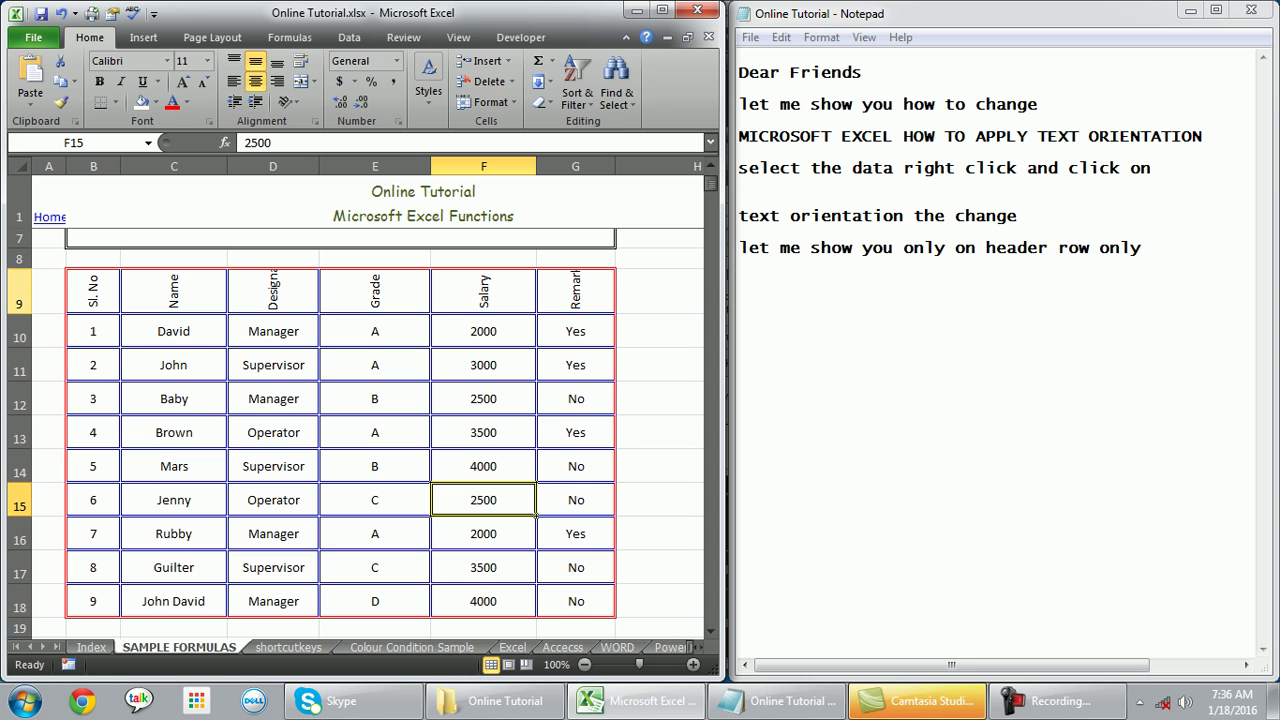
left_click_drag(18, 314, 18, 325)
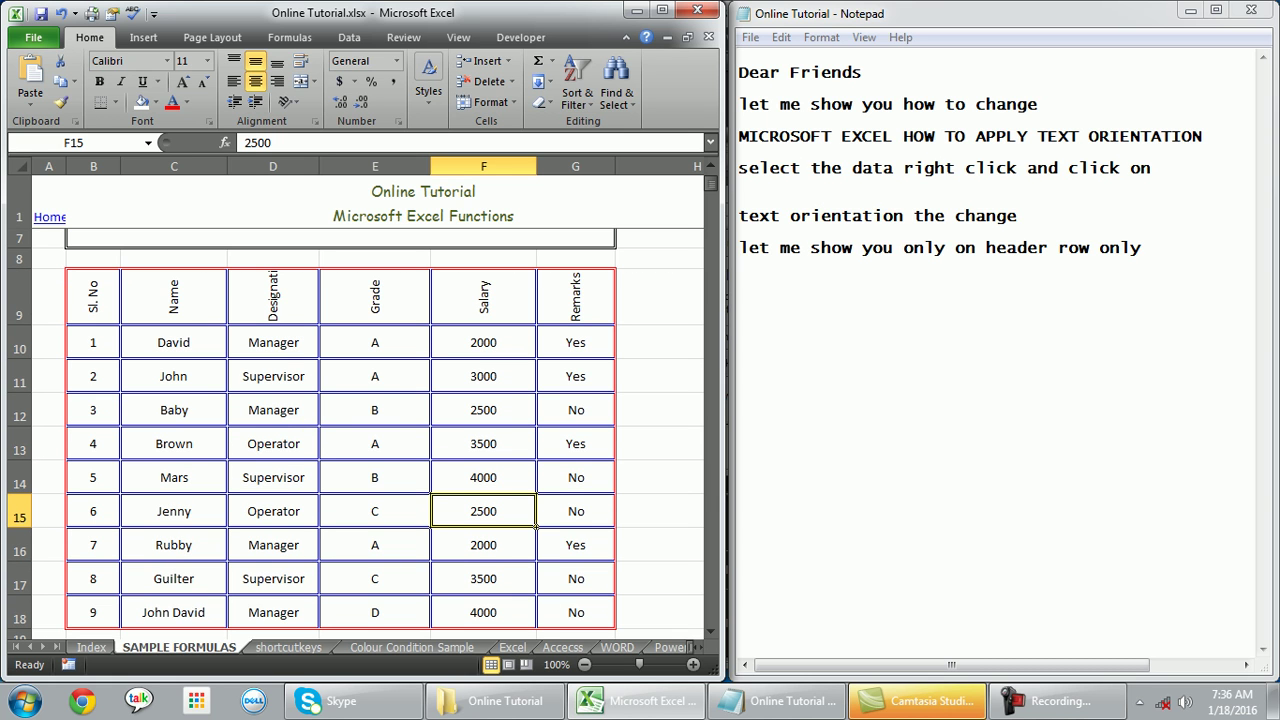
left_click_drag(18, 325, 18, 355)
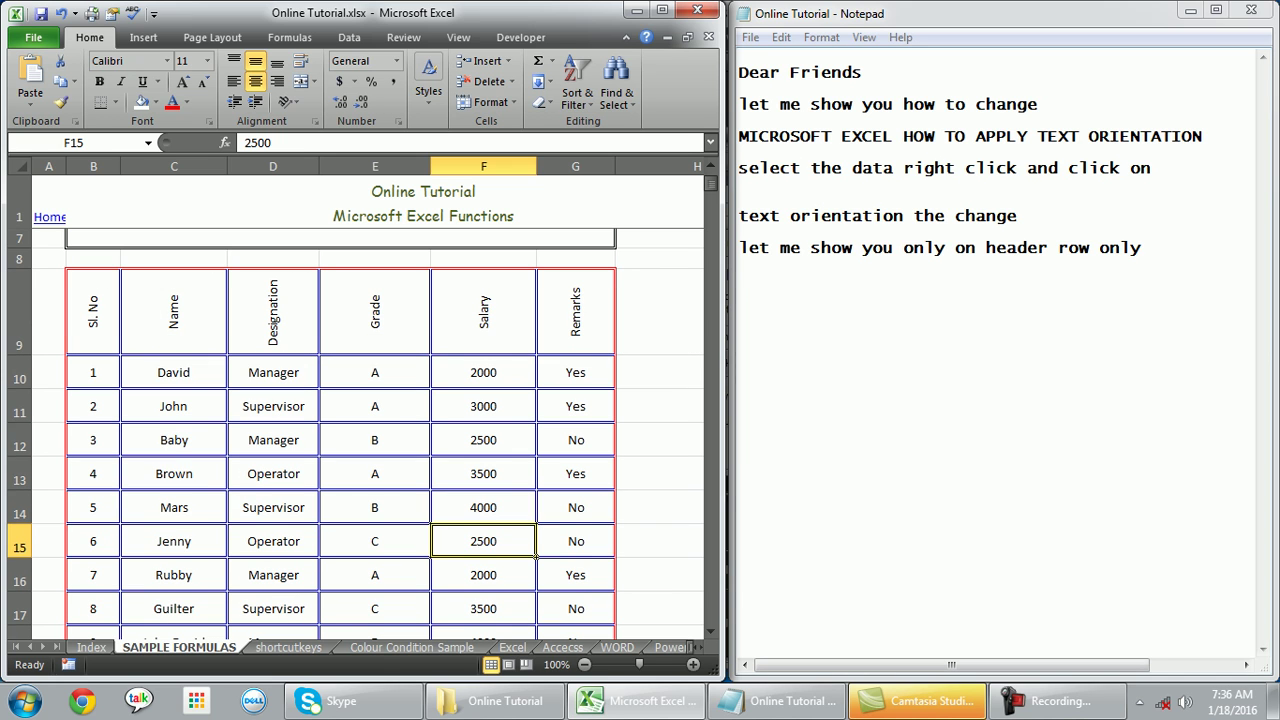
Step: Type the note line 'now orientation is changed 90', fixing typos
left_click(740, 280)
type("ow")
key("BackSpace")
key("BackSpace")
type("now orientation is changed")
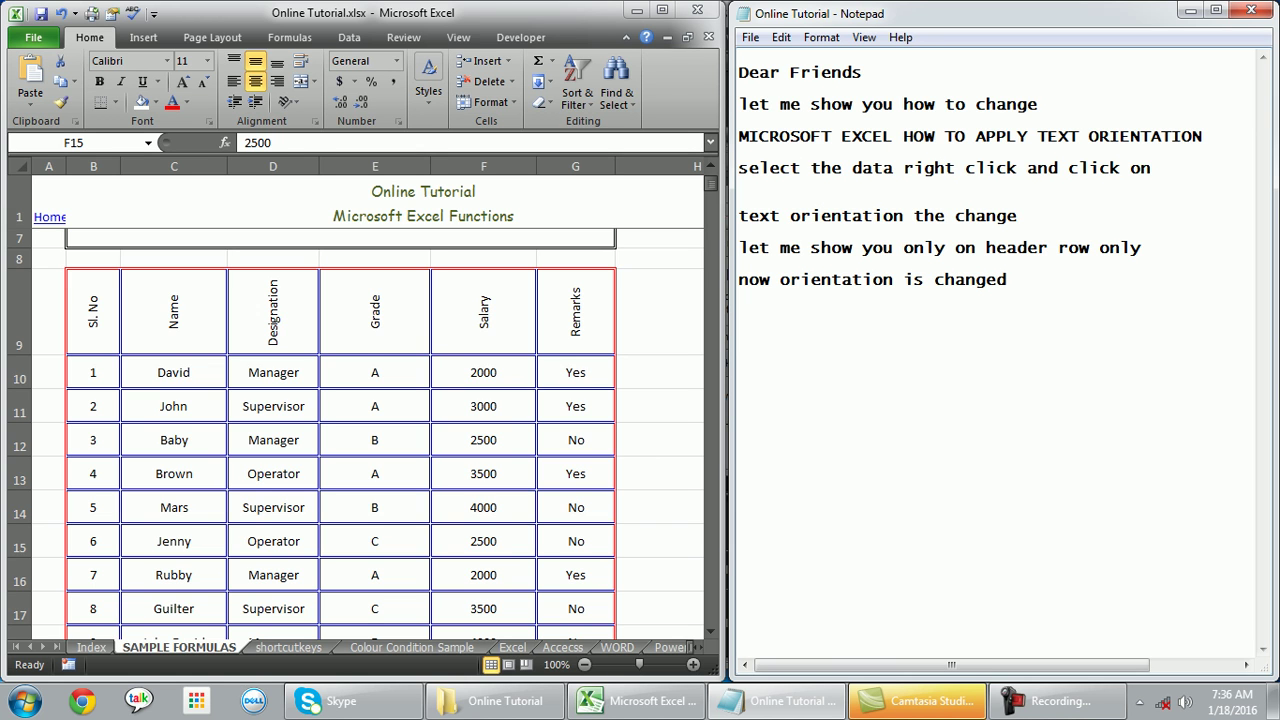
left_click_drag(811, 280, 1018, 280)
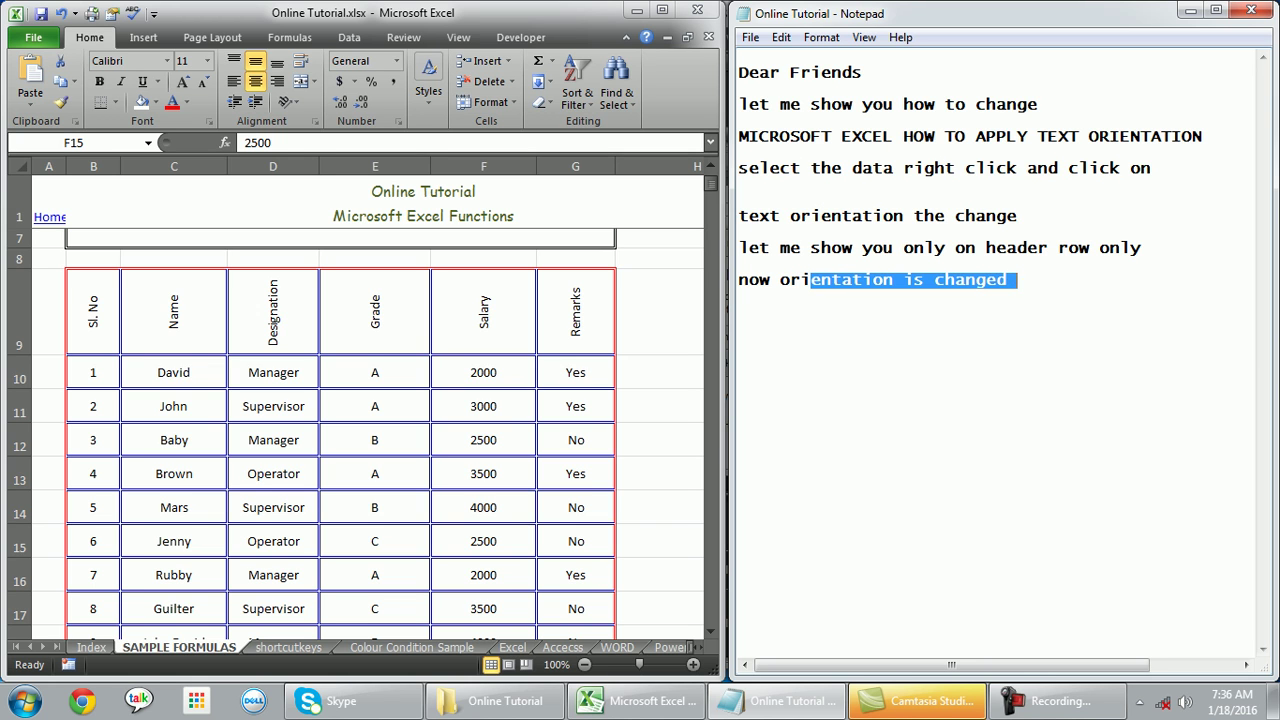
left_click(1018, 280)
type("90")
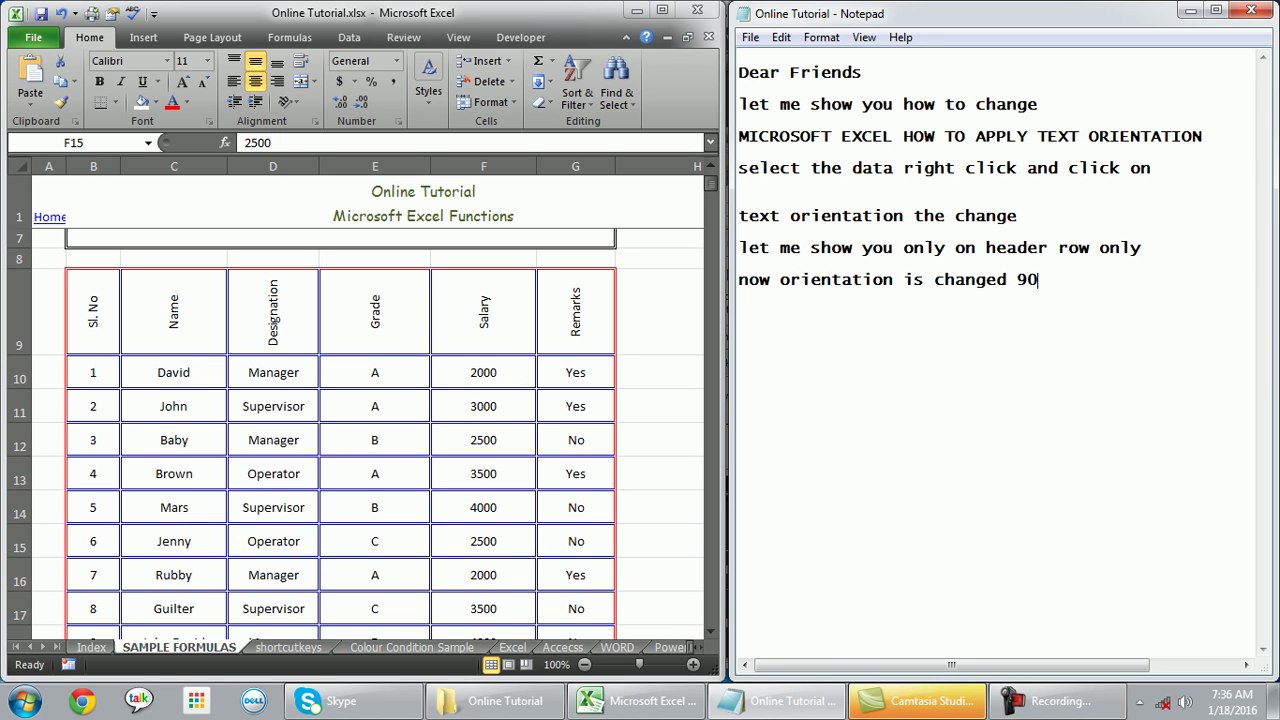
type("0")
key("Left")
key("shift+Right")
key("BackSpace")
Step: Add the line 'if you want to change some other direction follow' to the notes
key("Return")
type("if you want to change")
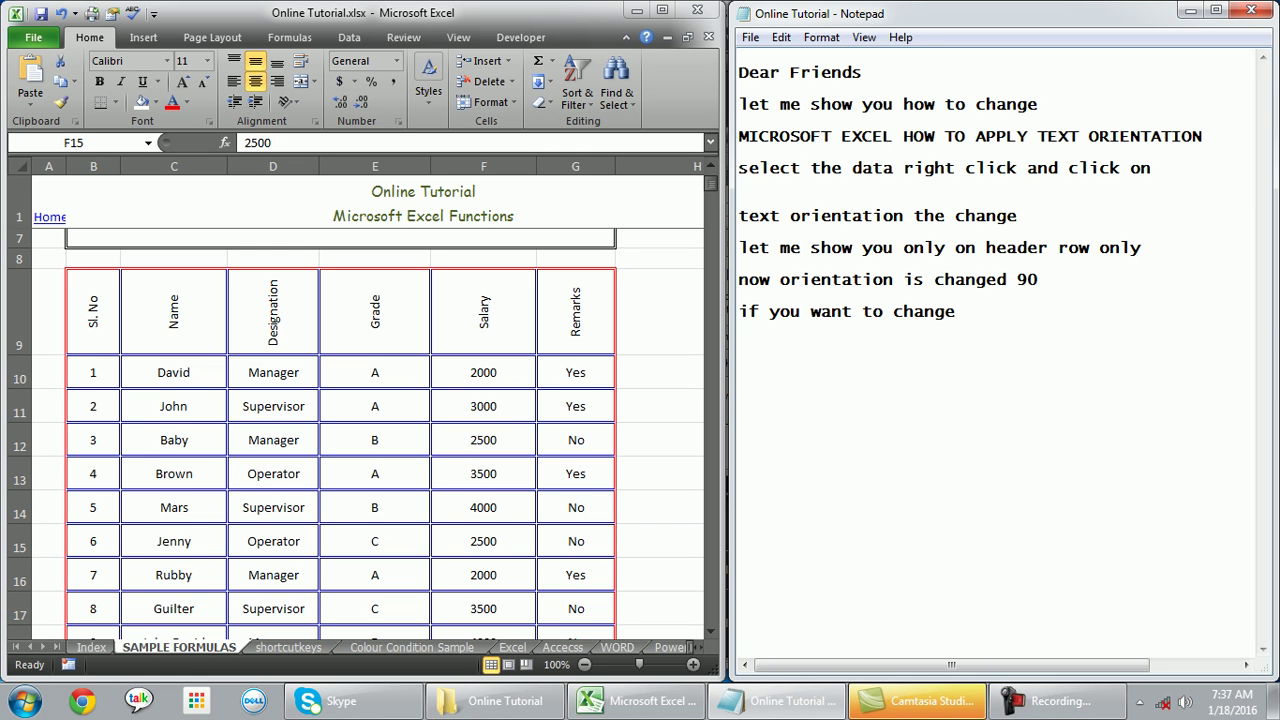
type("some other ")
type("direction")
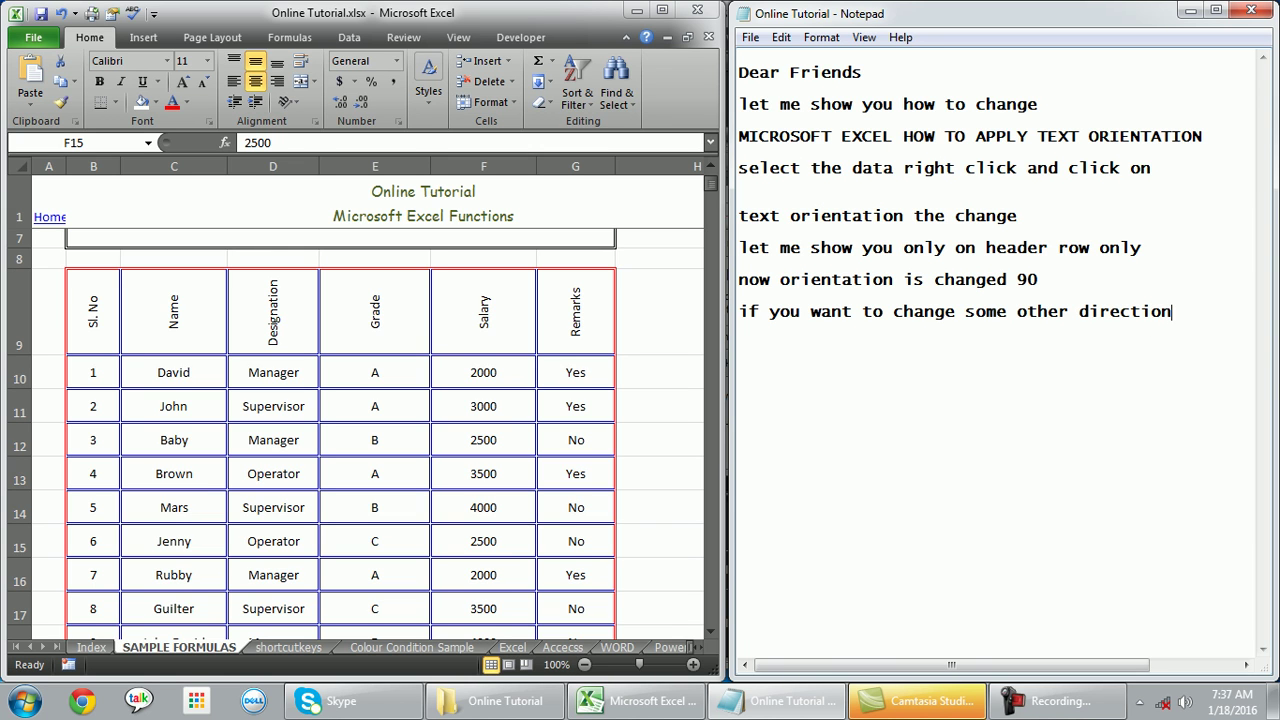
type(" fl")
type("ollow")
key("alt+Tab")
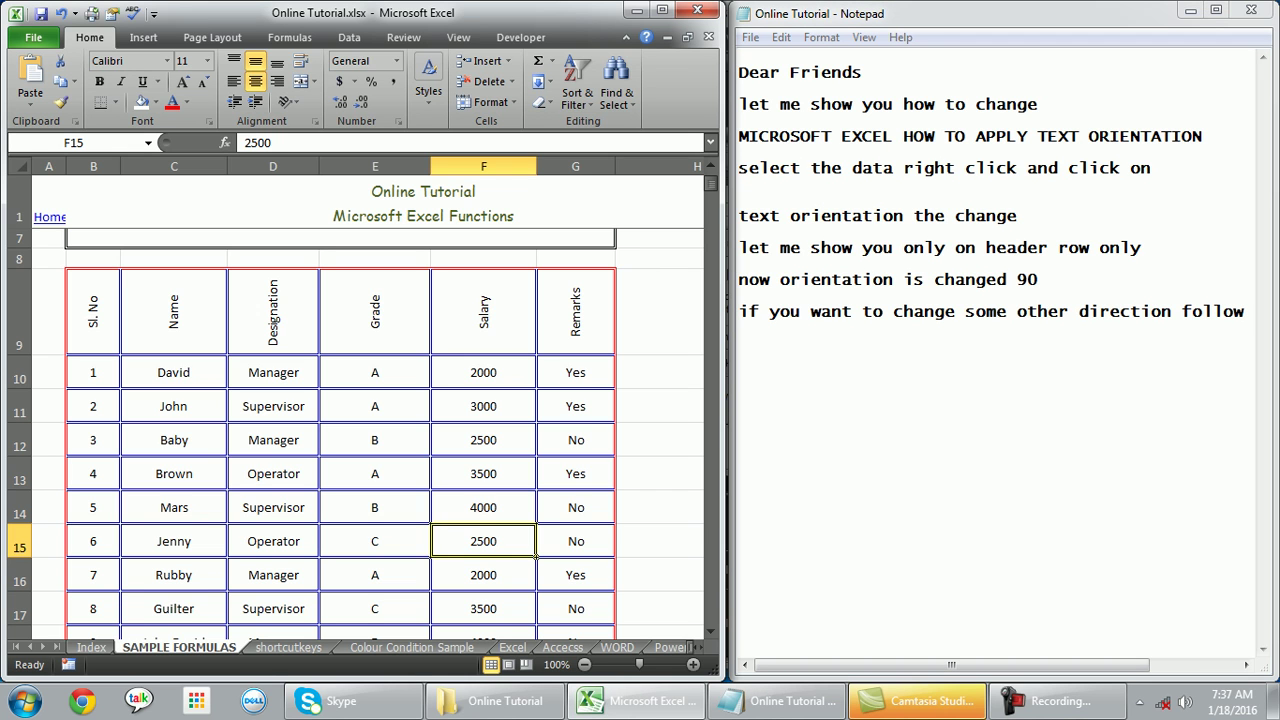
Step: Set the orientation of header cells B9:G9 to 45 degrees in Format Cells
left_click(174, 440)
left_click_drag(93, 310, 575, 310)
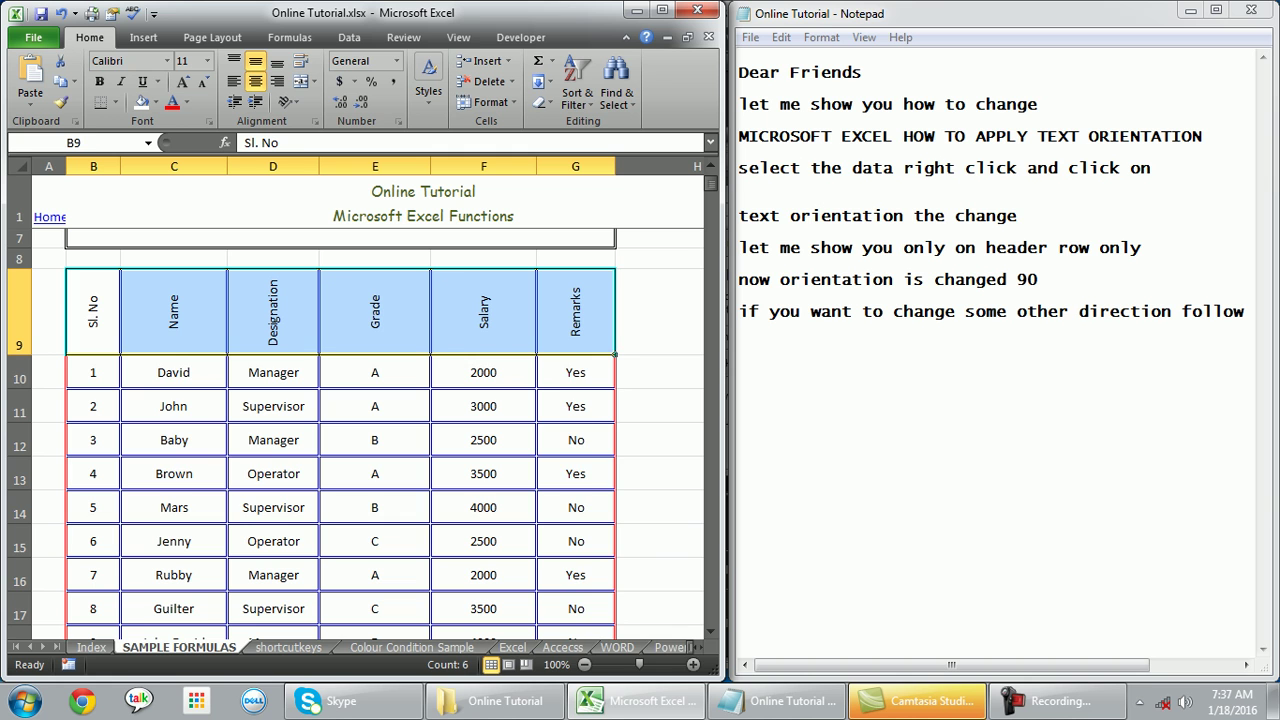
right_click(549, 327)
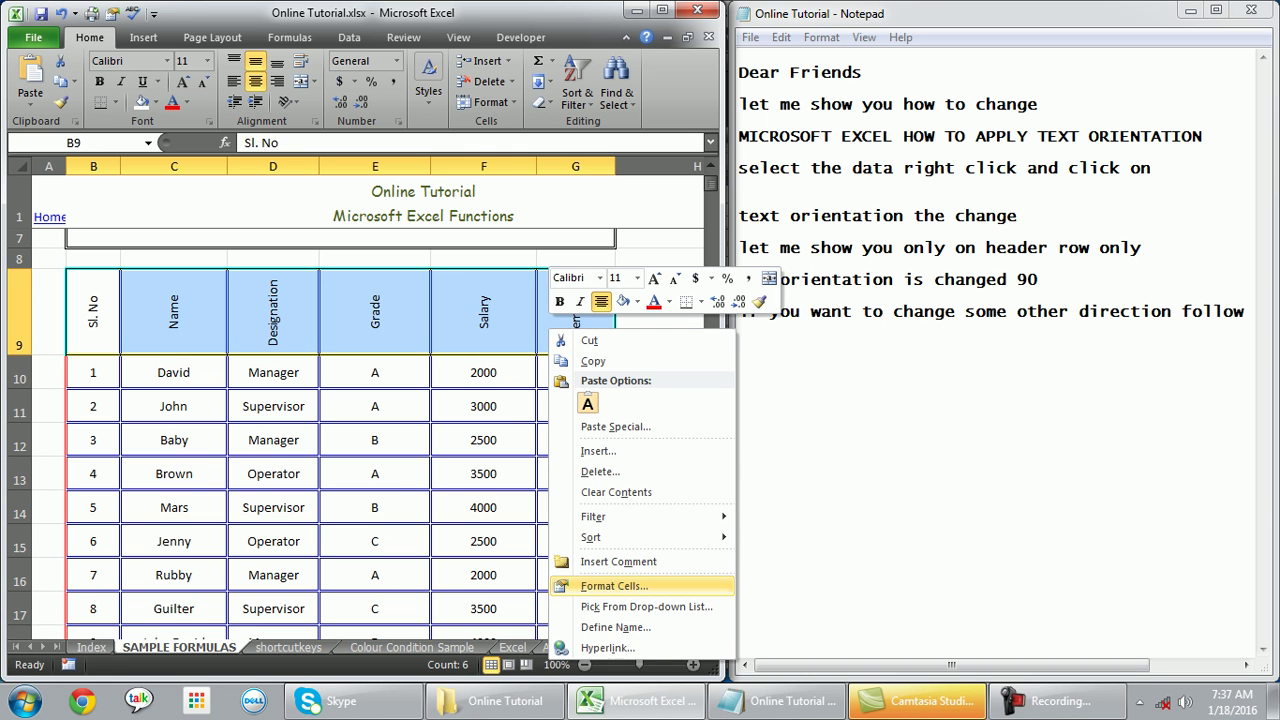
left_click(614, 586)
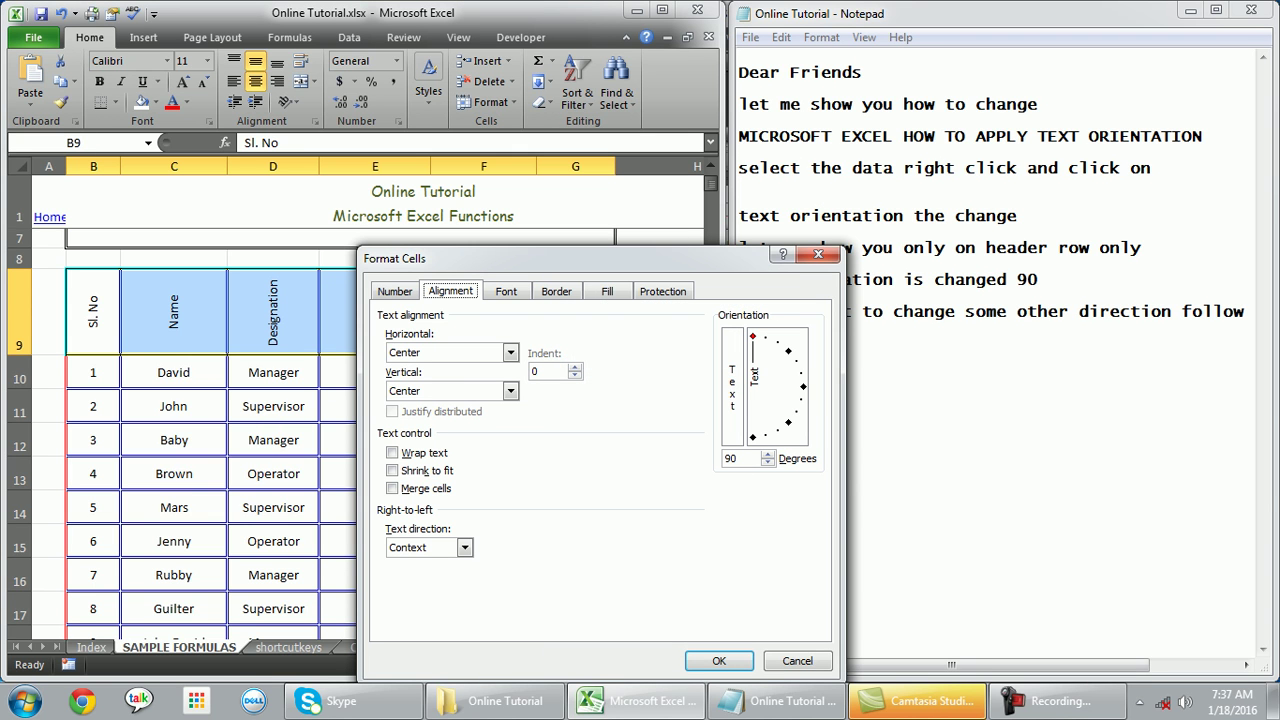
left_click(788, 351)
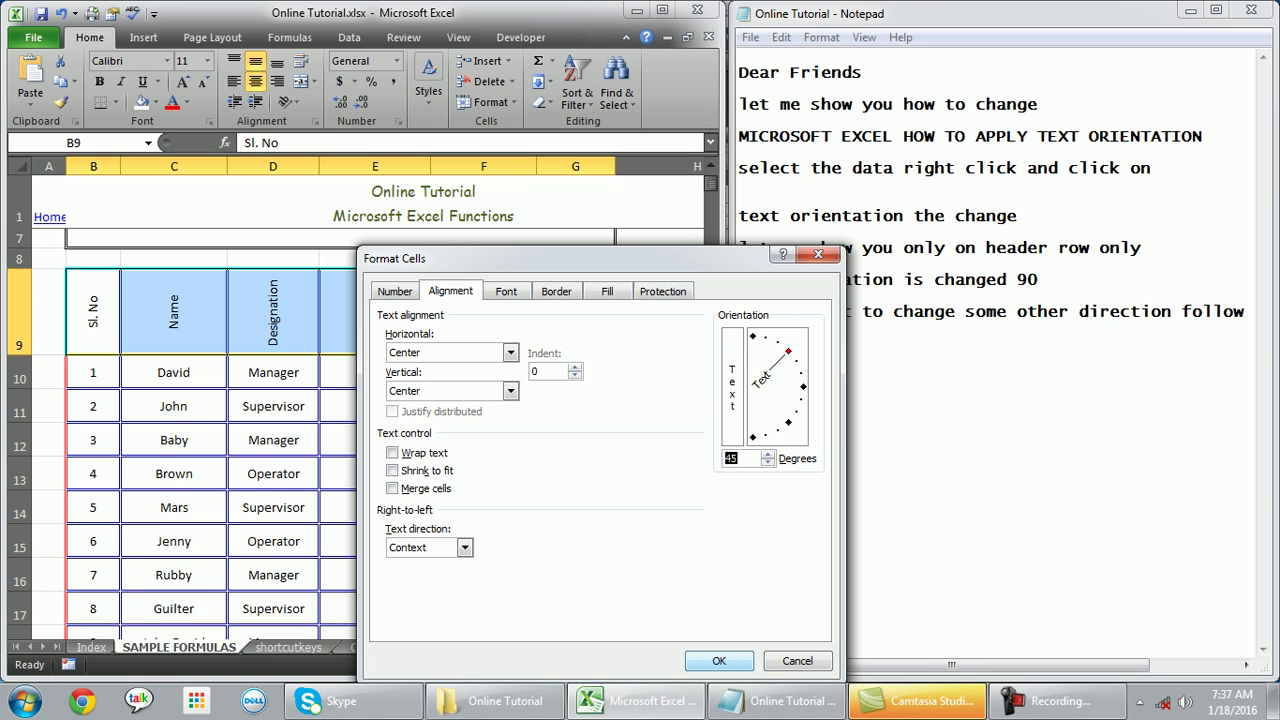
left_click(718, 661)
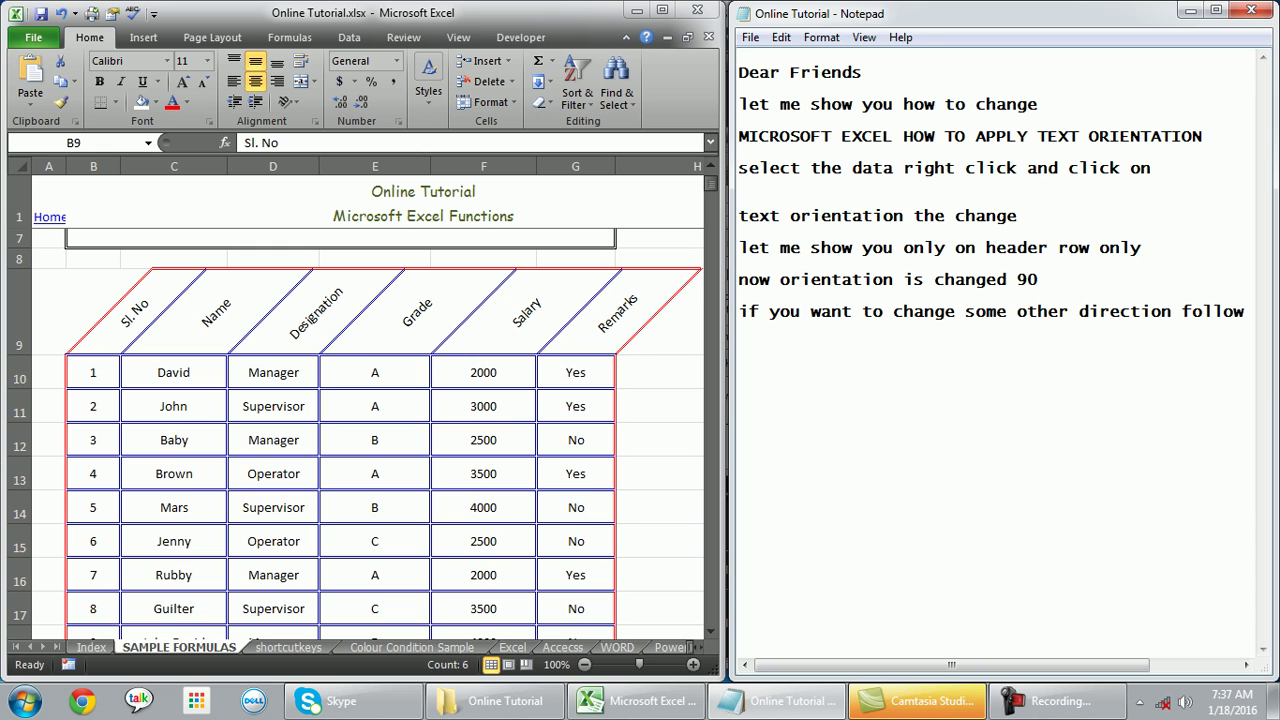
Step: Append 'degrees' to the 90 note line and add 'now change to 45 Degrees' while Format Cells is open
left_click(1040, 279)
type("degrees")
key("alt+Tab")
right_click(144, 297)
left_click(200, 577)
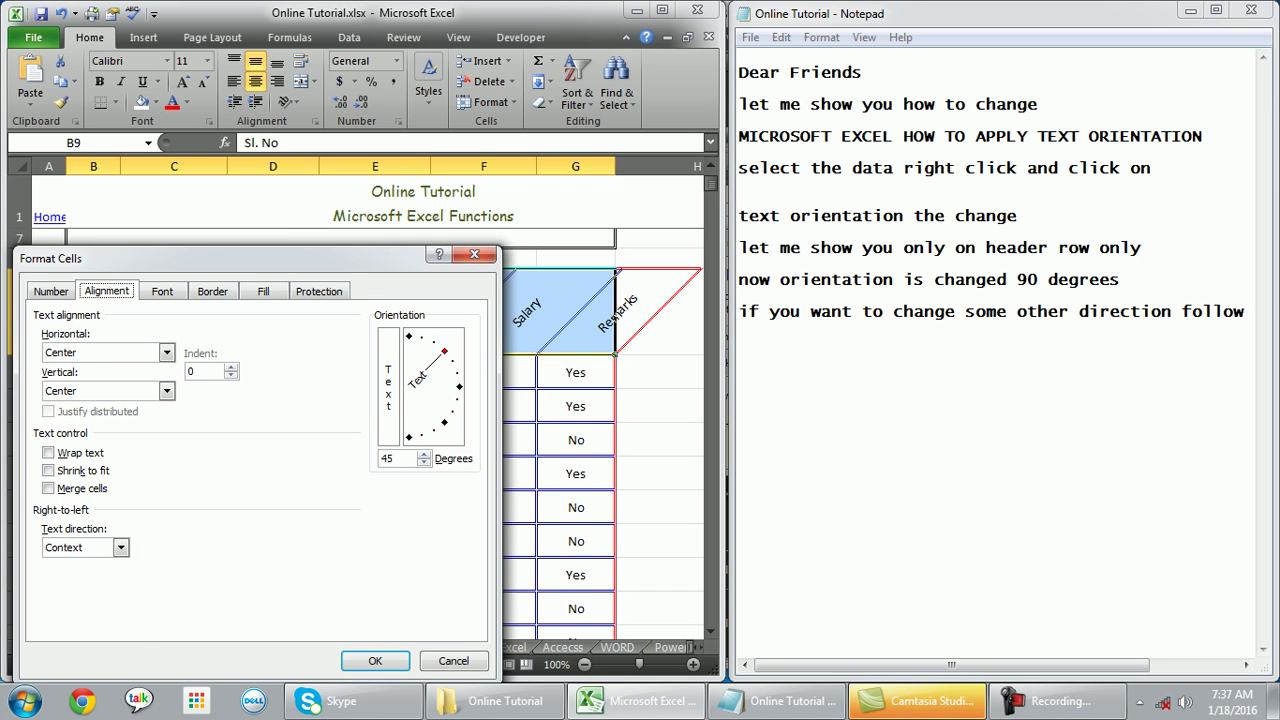
left_click(800, 311)
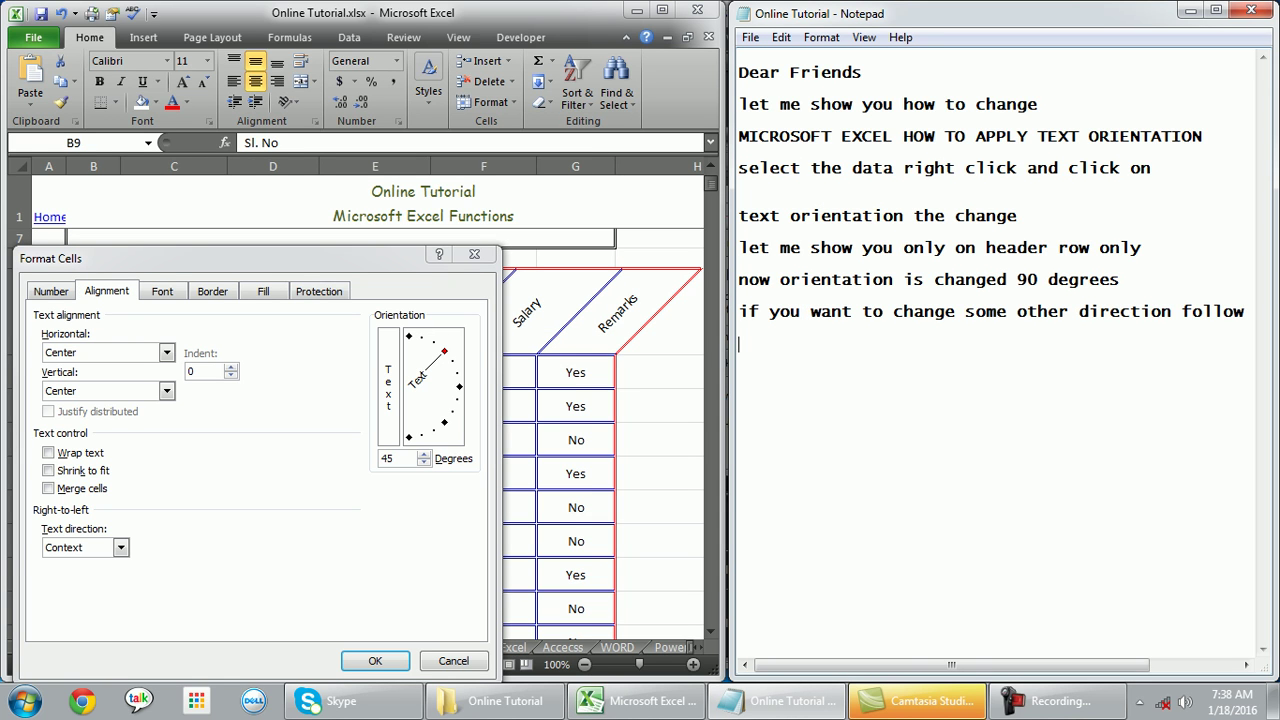
type("now change to 45 Degrees")
key("Return")
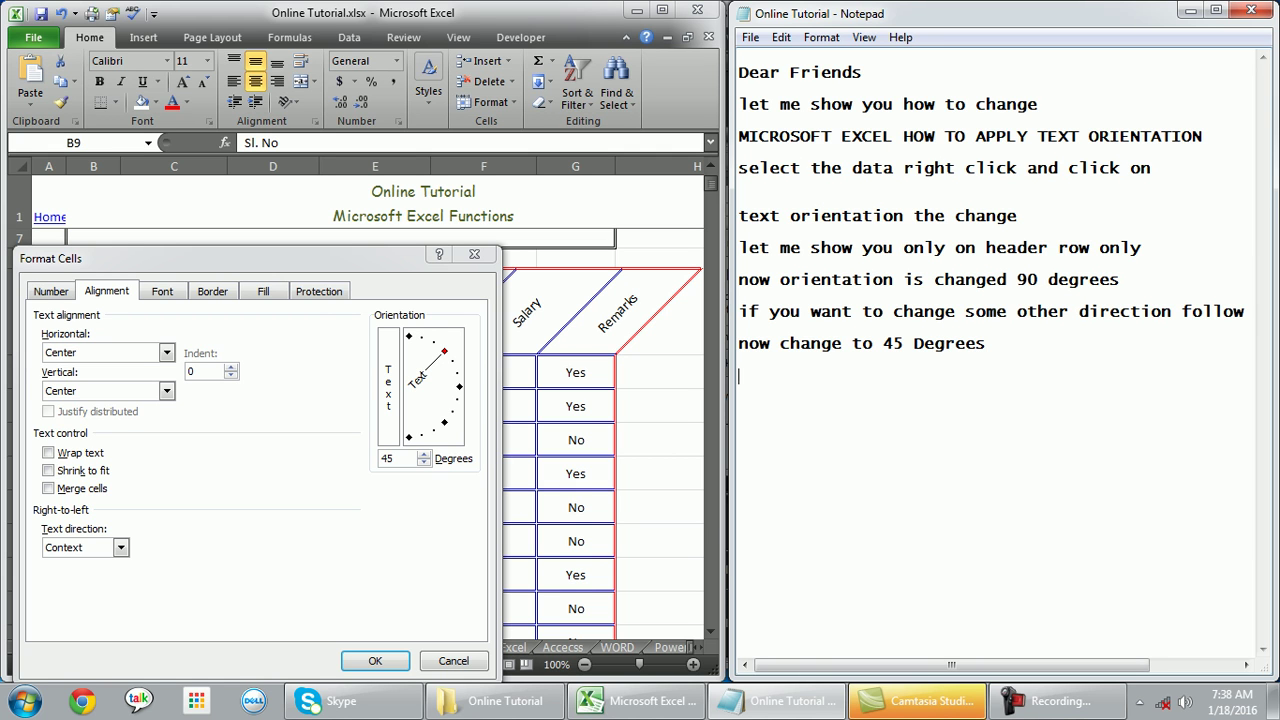
Step: Raise the header row orientation to 55 degrees and apply it
key("alt+Tab")
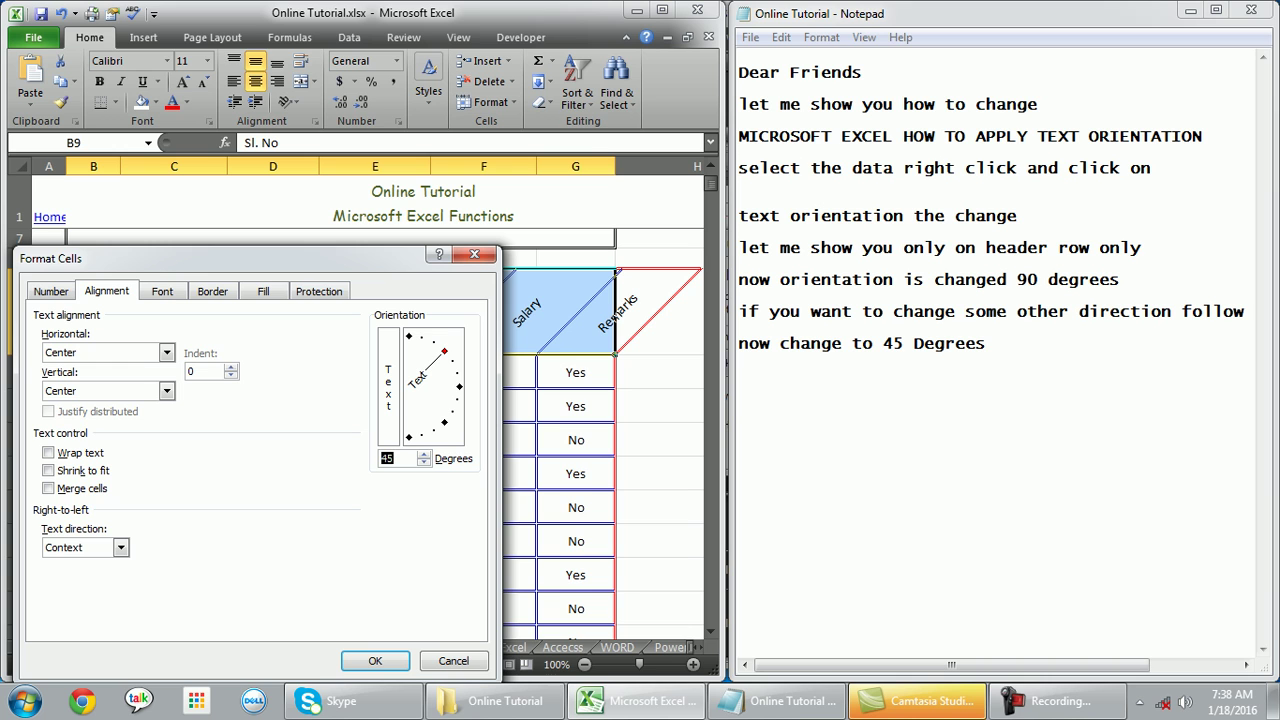
key("Up")
key("Up")
key("Up")
key("Up")
key("Up")
key("Up")
key("Up")
key("Up")
key("Up")
key("Up")
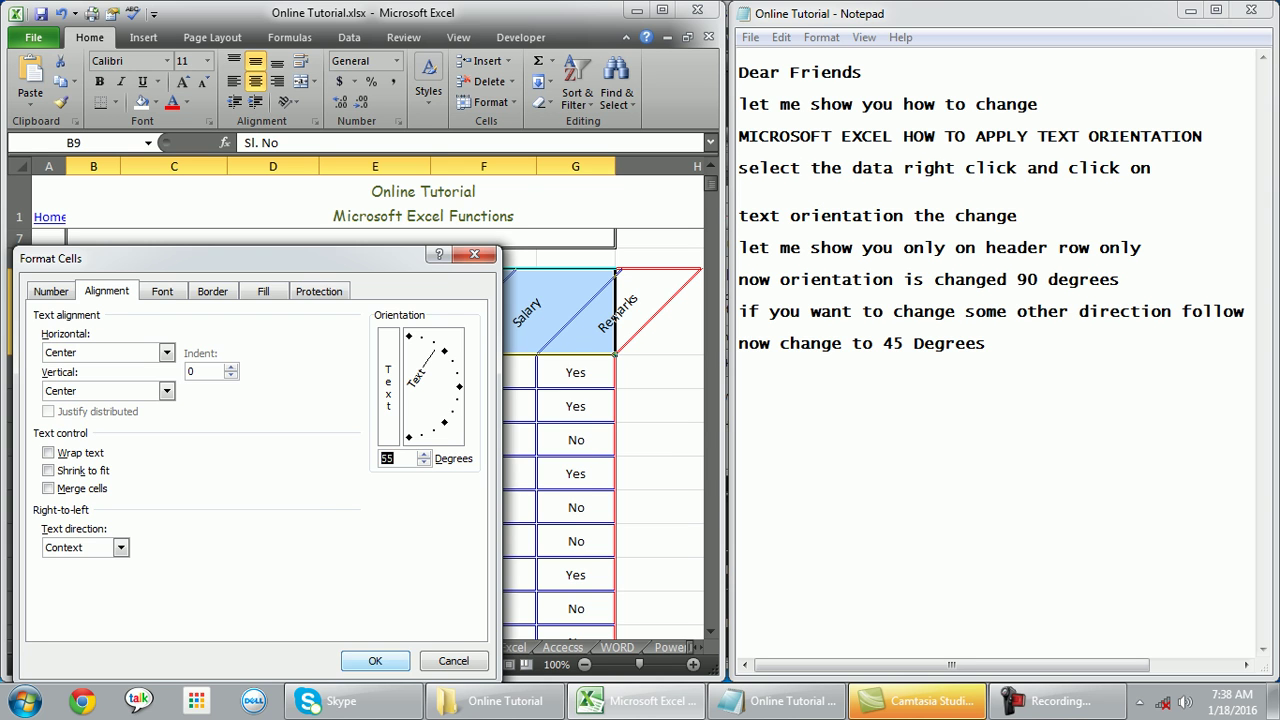
key("Return")
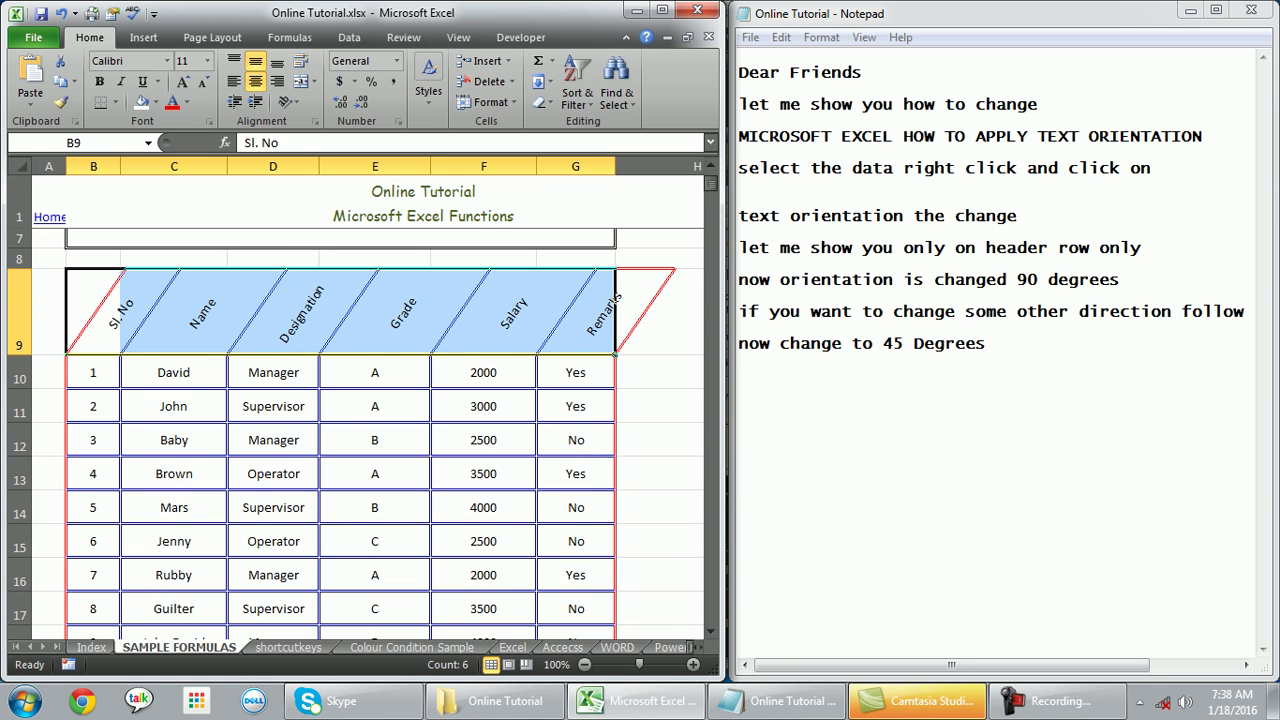
Step: Lower the header row orientation to -42 degrees in Format Cells and apply it
right_click(484, 332)
left_click(550, 588)
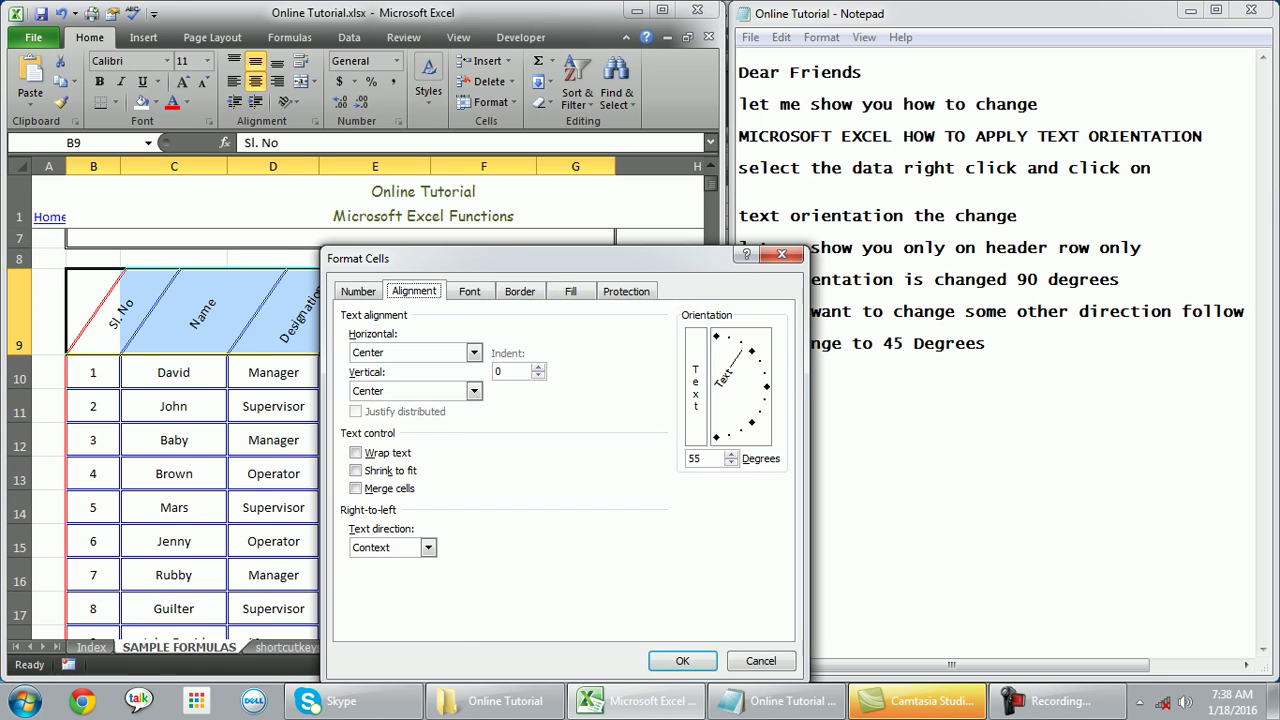
left_click(731, 462)
left_click(731, 462)
left_click(731, 462)
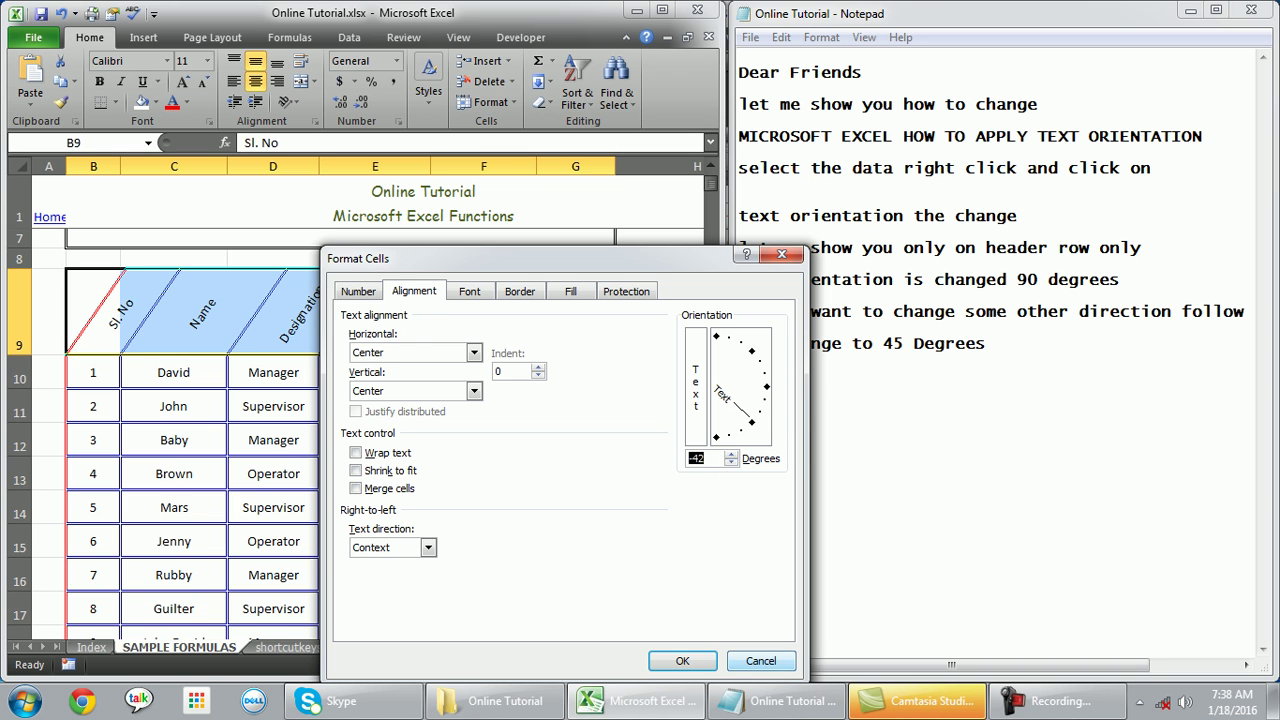
left_click(682, 661)
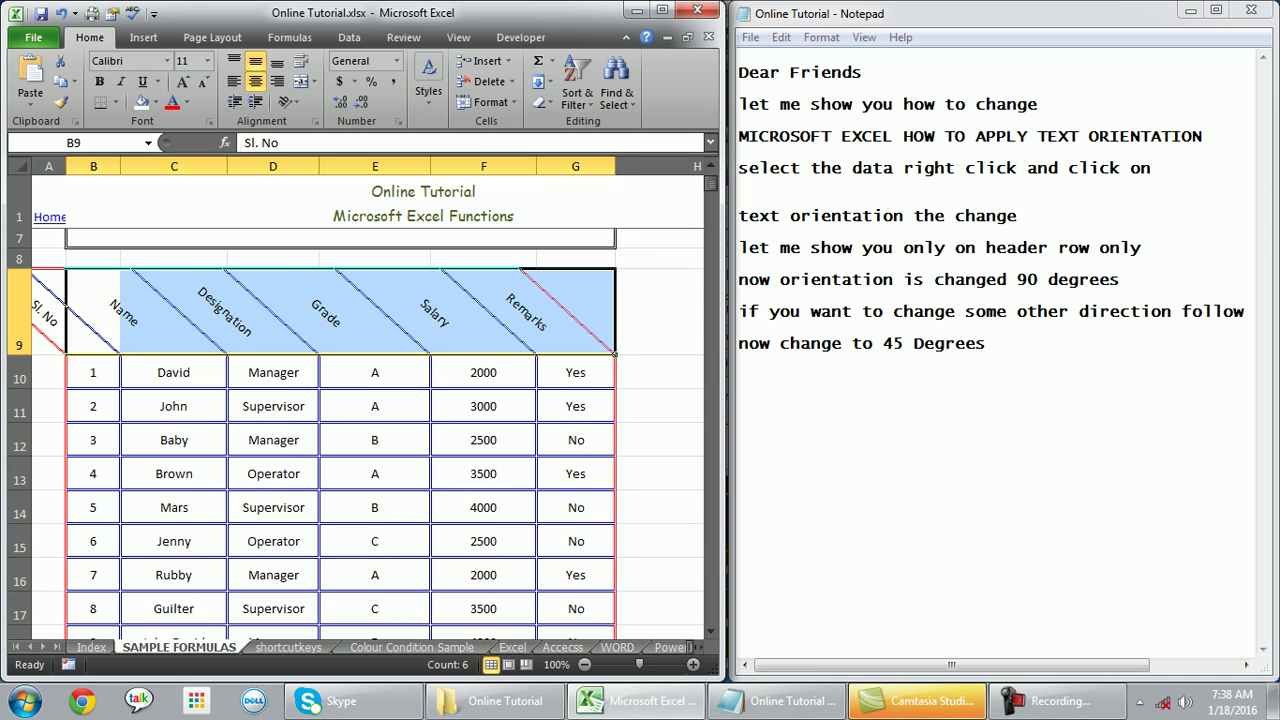
Step: Write the closing note line 'this way we can change the orientation'
key("BackSpace")
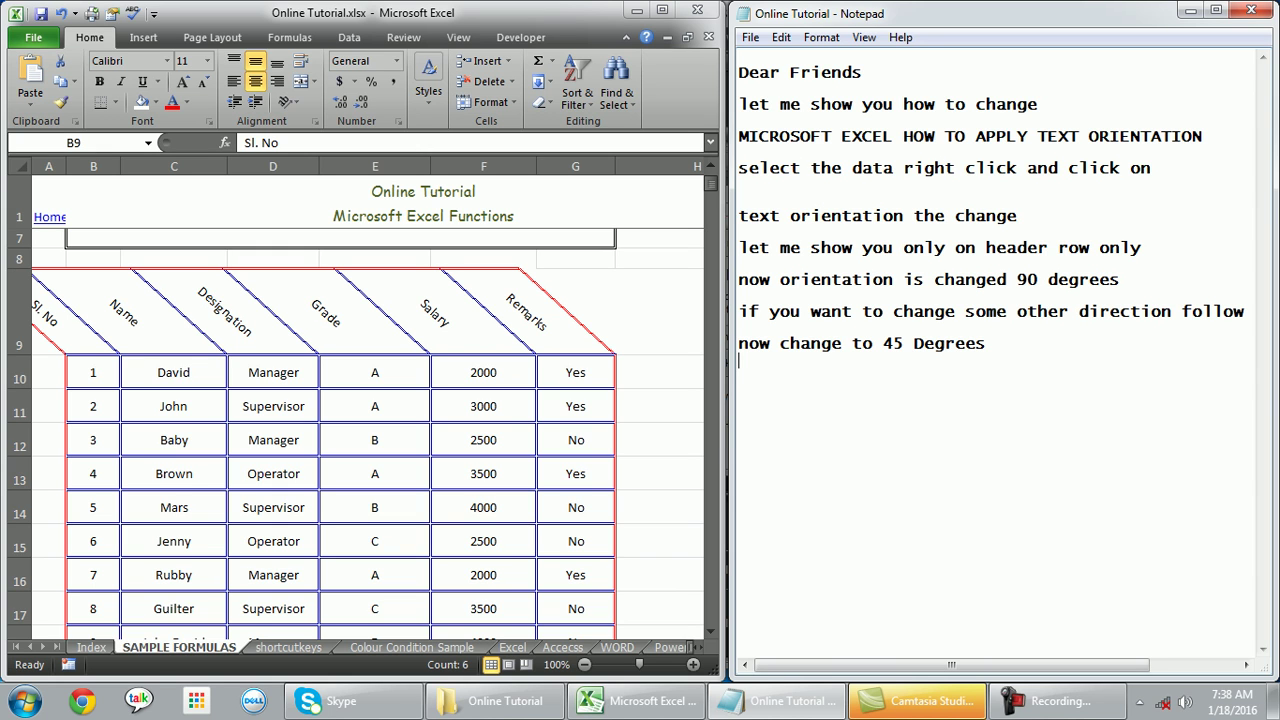
type("this way ")
type("we can incre")
type("ase and")
key("BackSpace")
key("BackSpace")
key("BackSpace")
key("BackSpace")
key("BackSpace")
key("BackSpace")
key("BackSpace")
key("BackSpace")
key("BackSpace")
key("BackSpace")
key("BackSpace")
key("BackSpace")
key("BackSpace")
type("change the orientation")
key("Return")
key("Return")
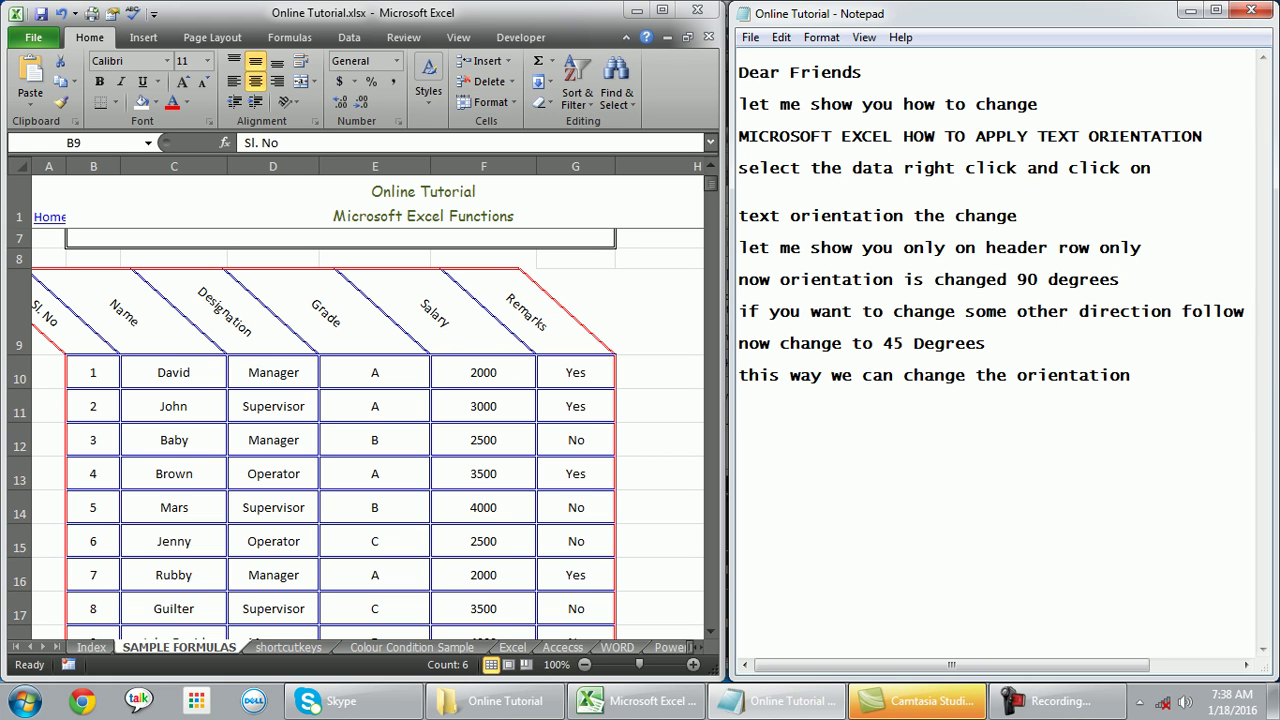
left_click(1060, 700)
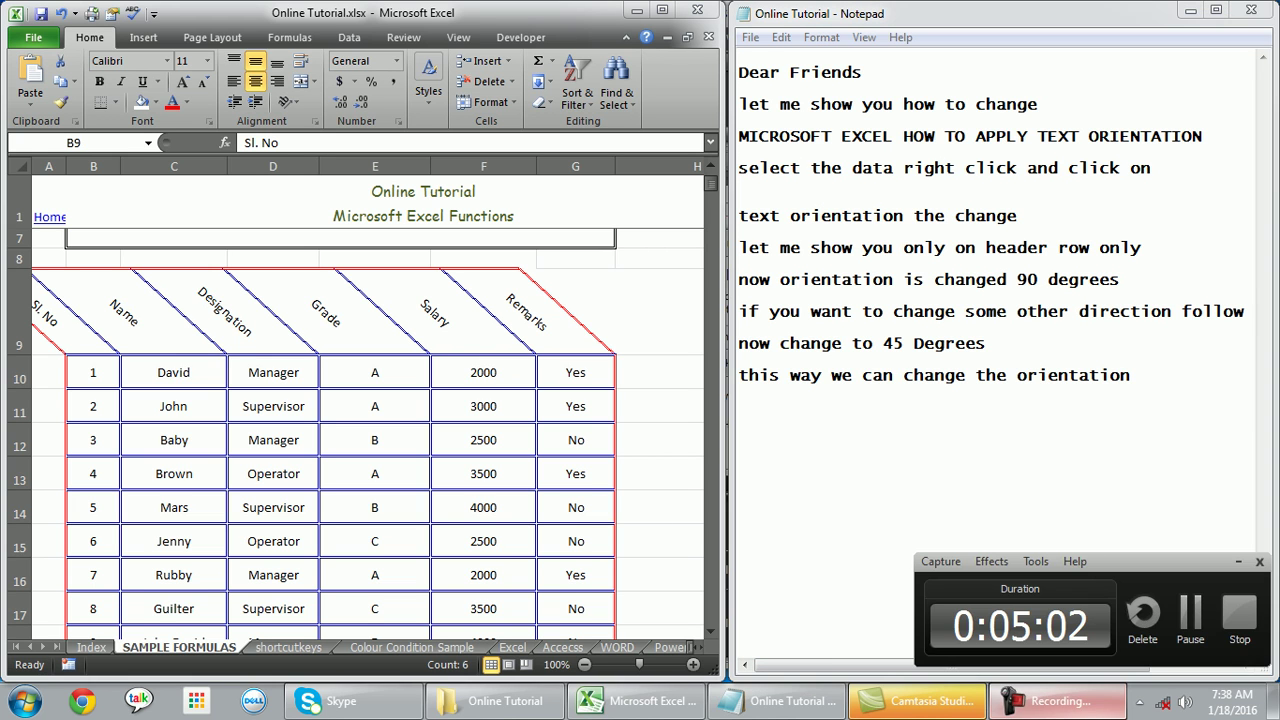
left_click(1060, 700)
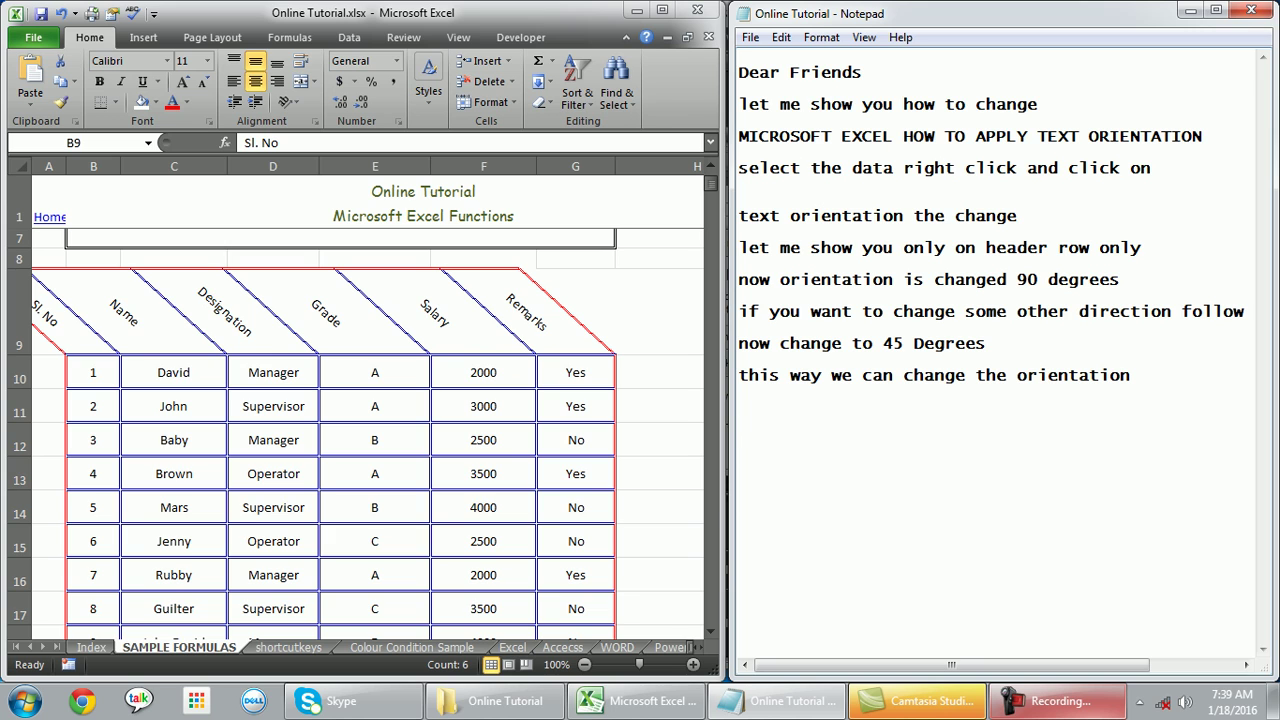